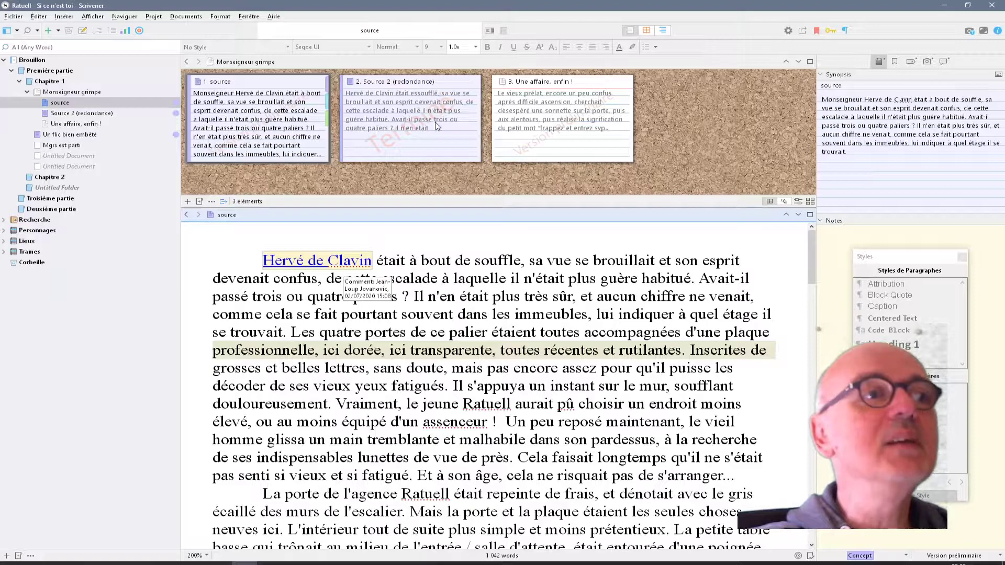
Step: Open the Scrivener 3.0 Beta - Release Candidate 7 announcement in the Literature & Latte Windows beta testing forum in the browser
click(274, 17)
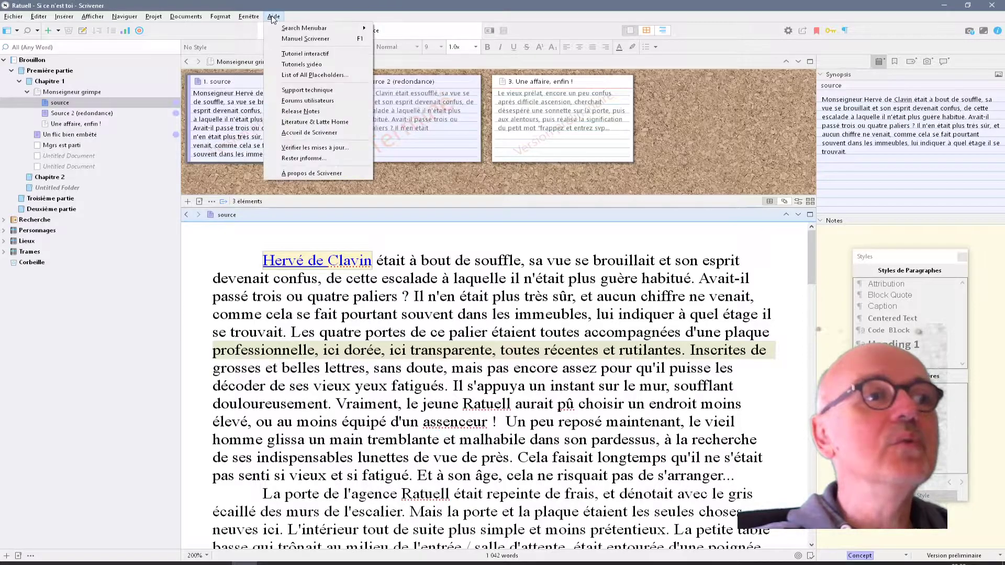
click(341, 99)
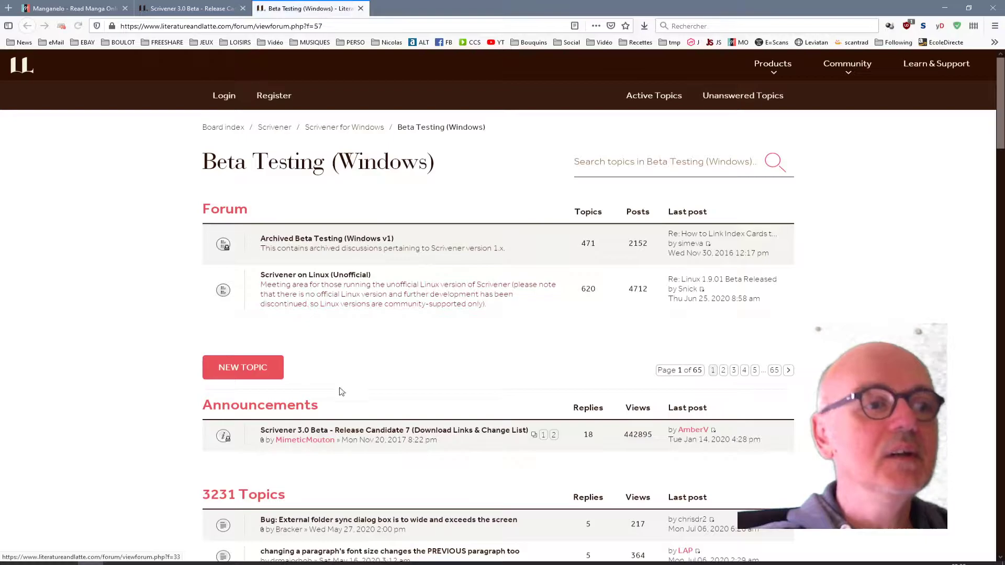
click(317, 430)
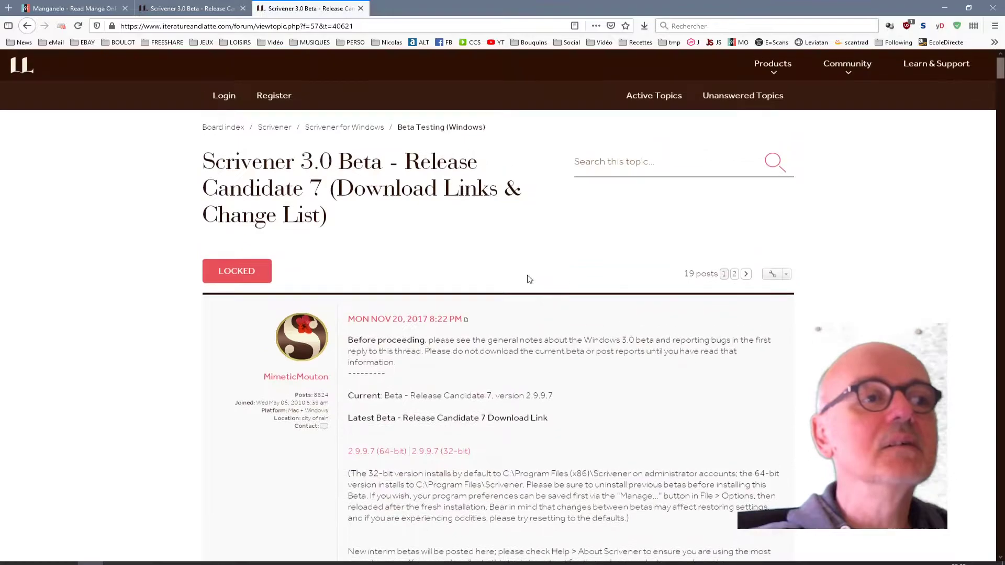
Step: Read the Release Candidate 7 post's download links, compatibility notes, bug fixes and expiry information, and return to Scrivener
scroll(371, 217, down, 3)
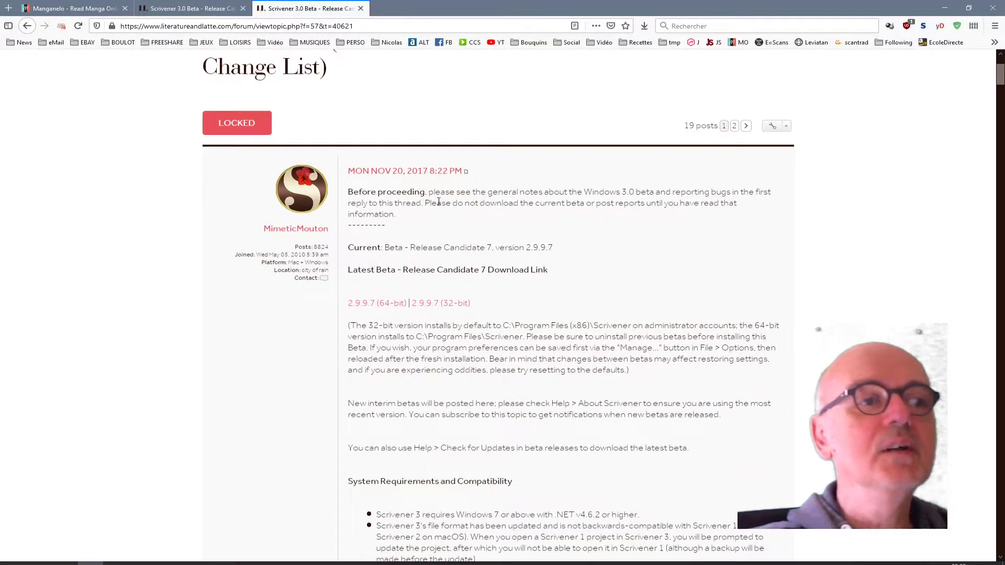
scroll(420, 234, down, 1)
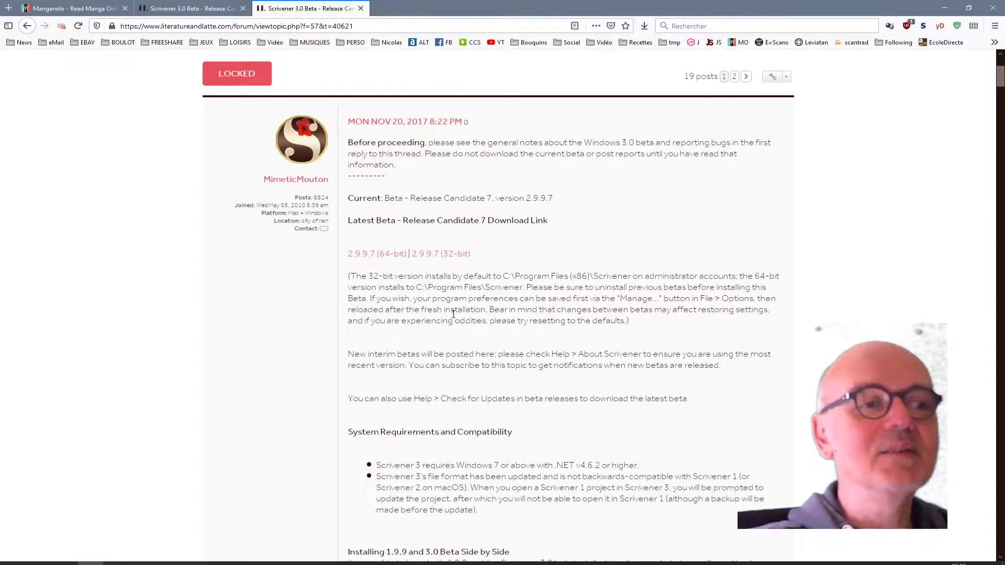
scroll(452, 310, down, 6)
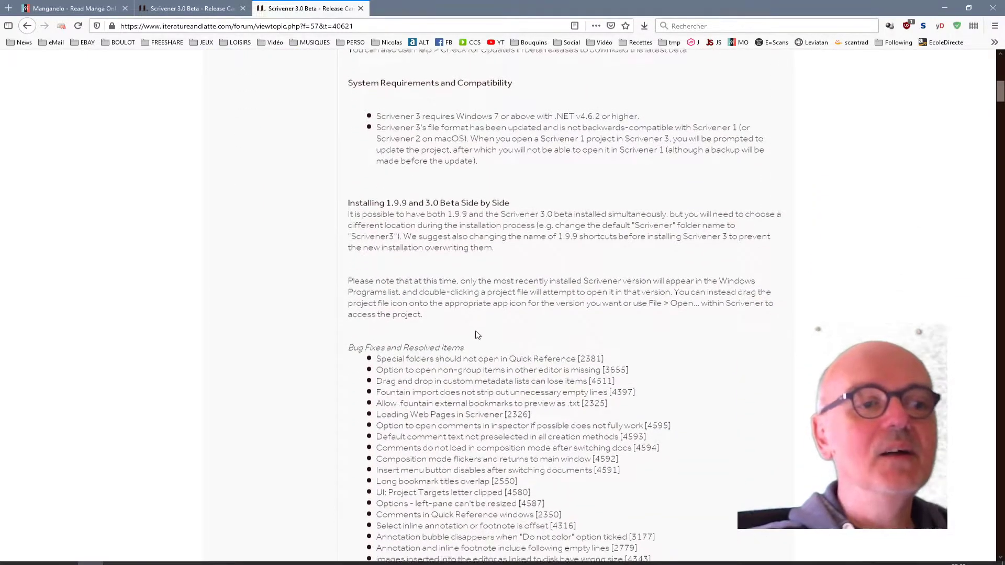
scroll(477, 334, down, 3)
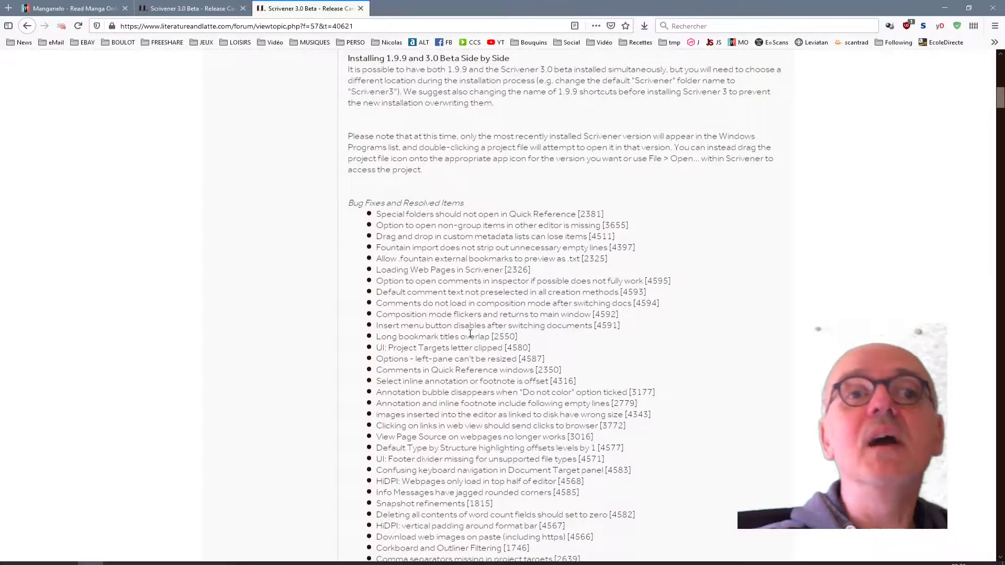
scroll(471, 334, down, 12)
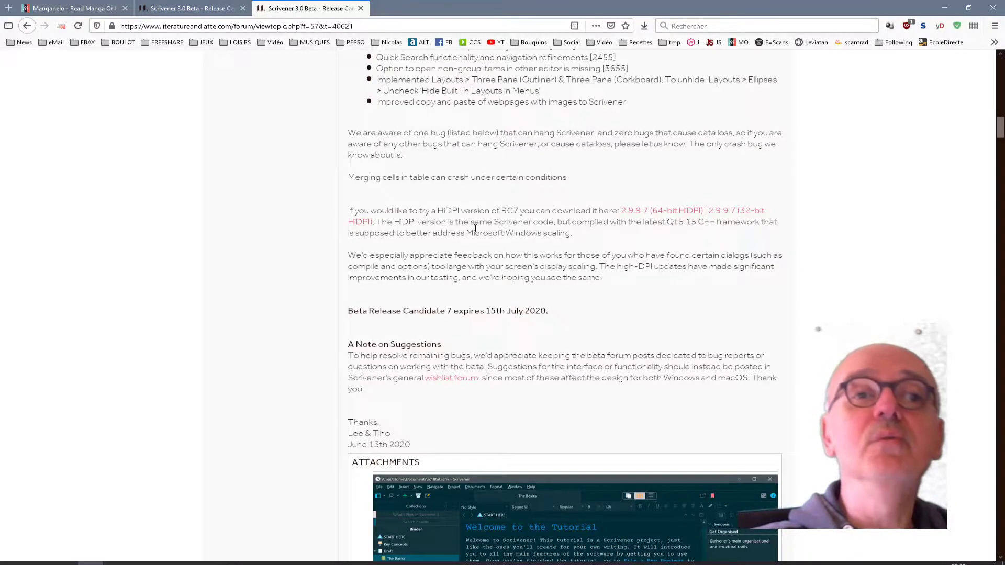
scroll(547, 283, up, 1)
scroll(548, 283, up, 15)
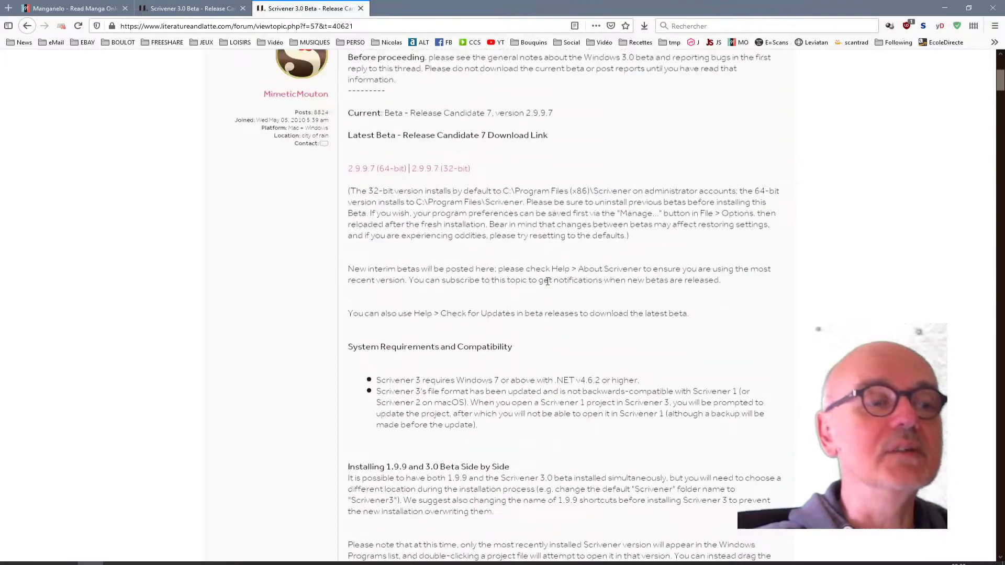
scroll(545, 282, down, 2)
scroll(539, 243, down, 1)
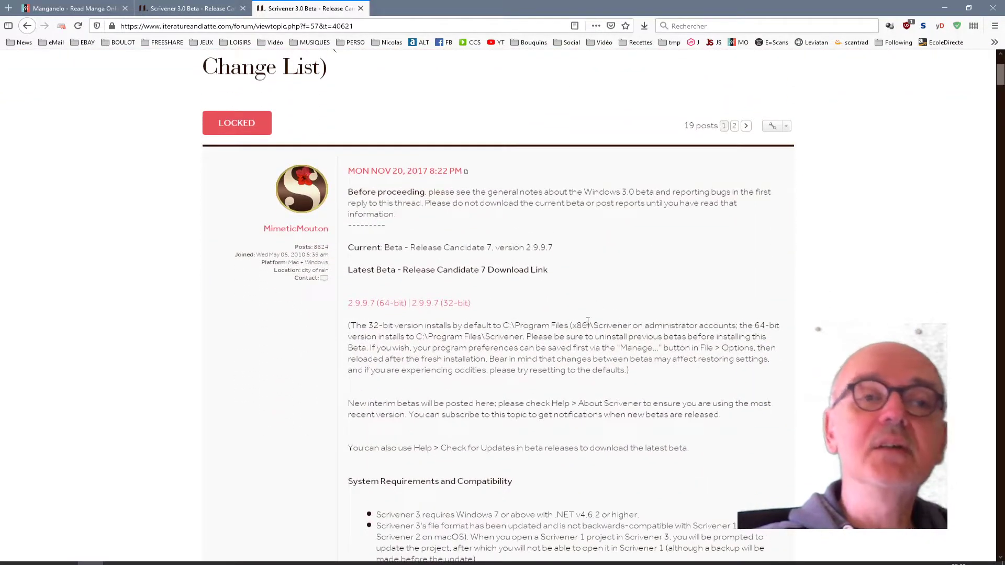
click(945, 8)
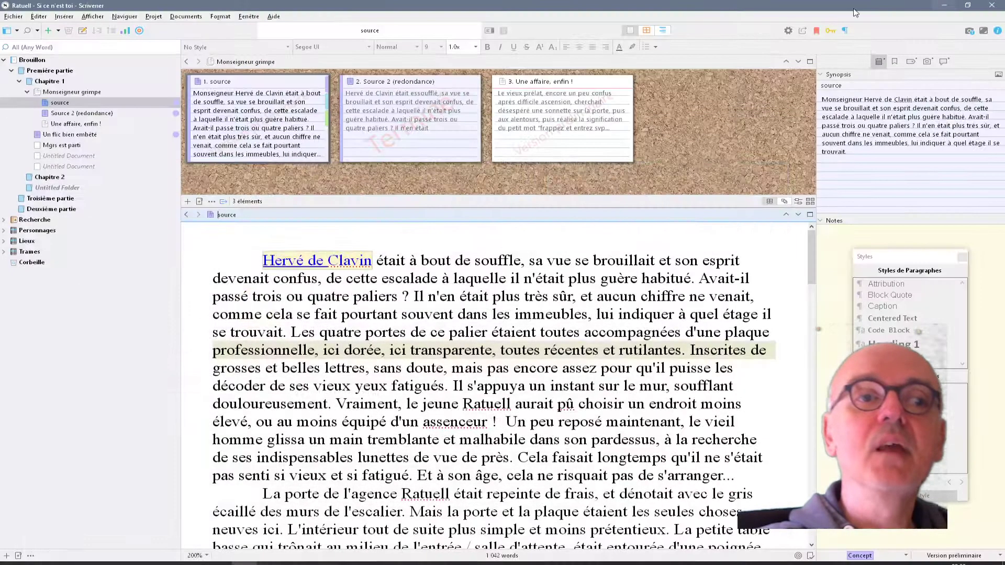
Step: Check for Scrivener updates and dismiss the result dialog
click(430, 278)
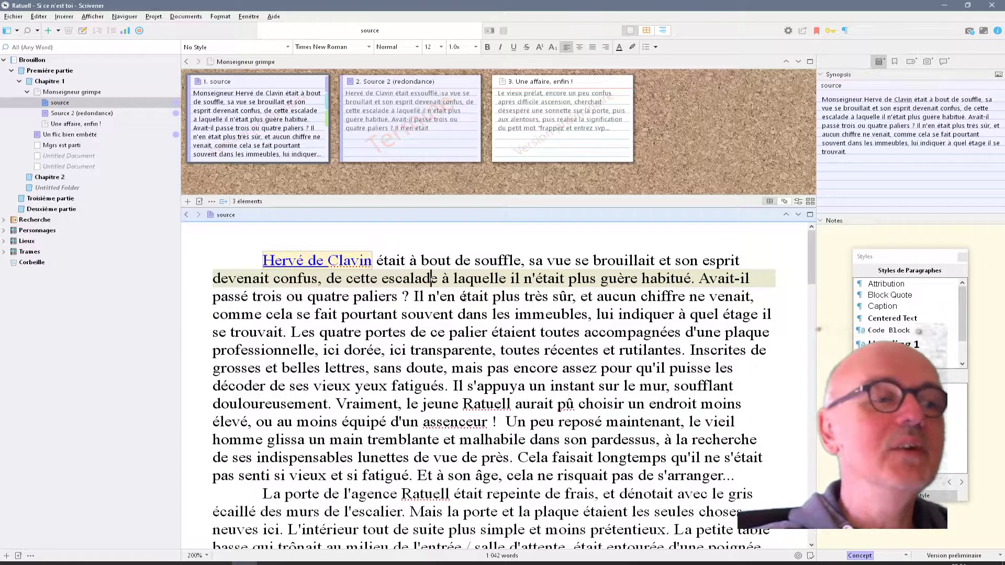
click(280, 17)
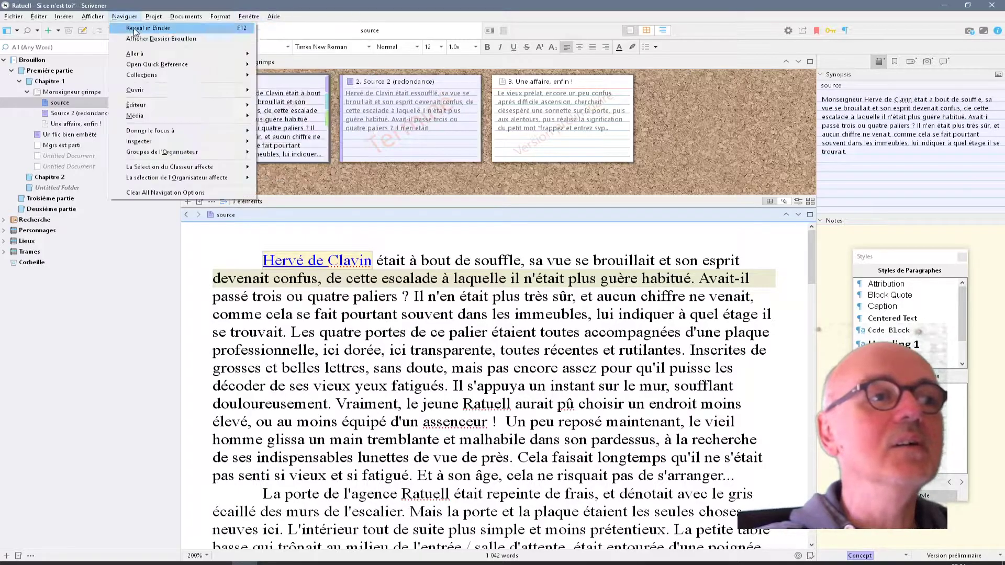
click(274, 19)
click(274, 20)
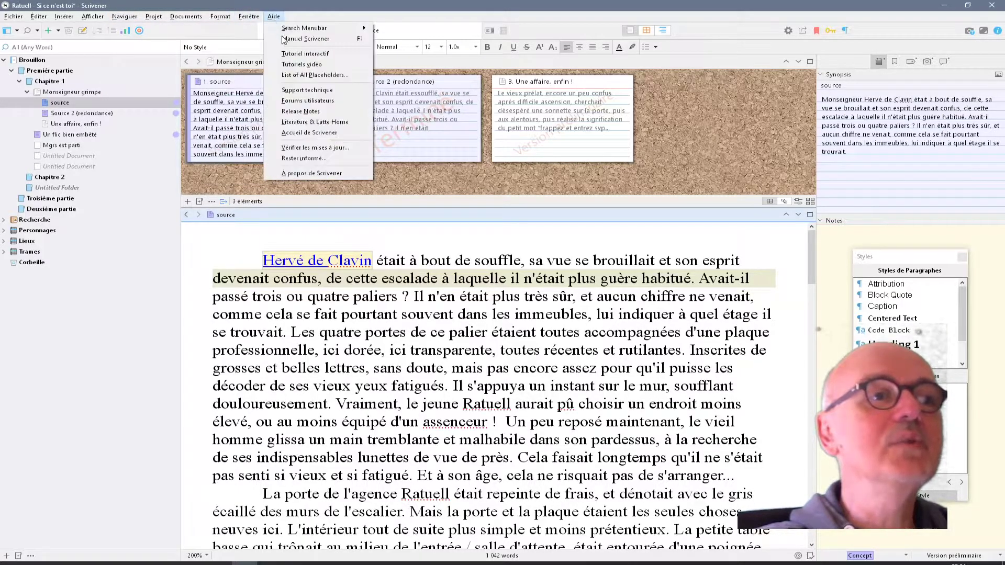
click(579, 230)
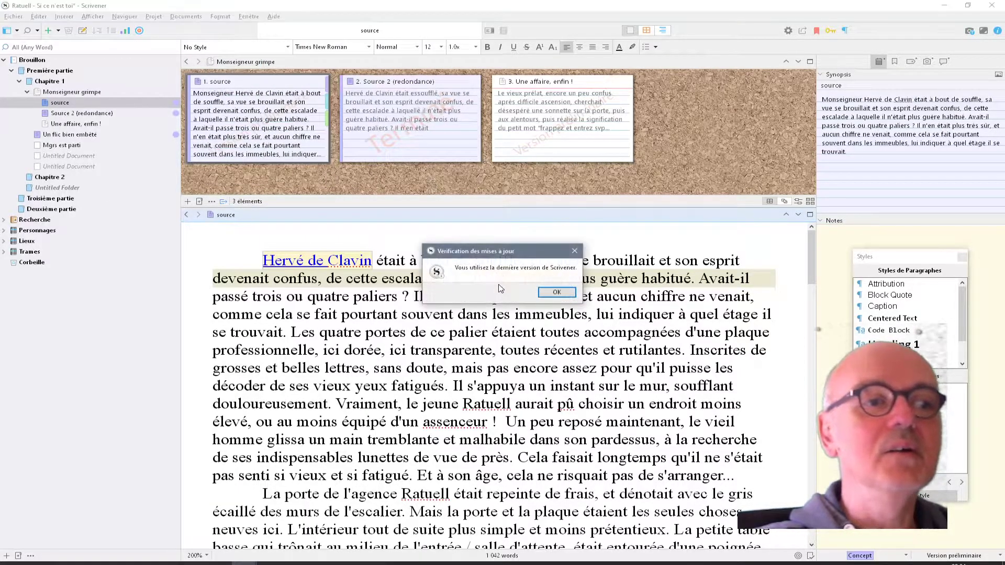
click(557, 292)
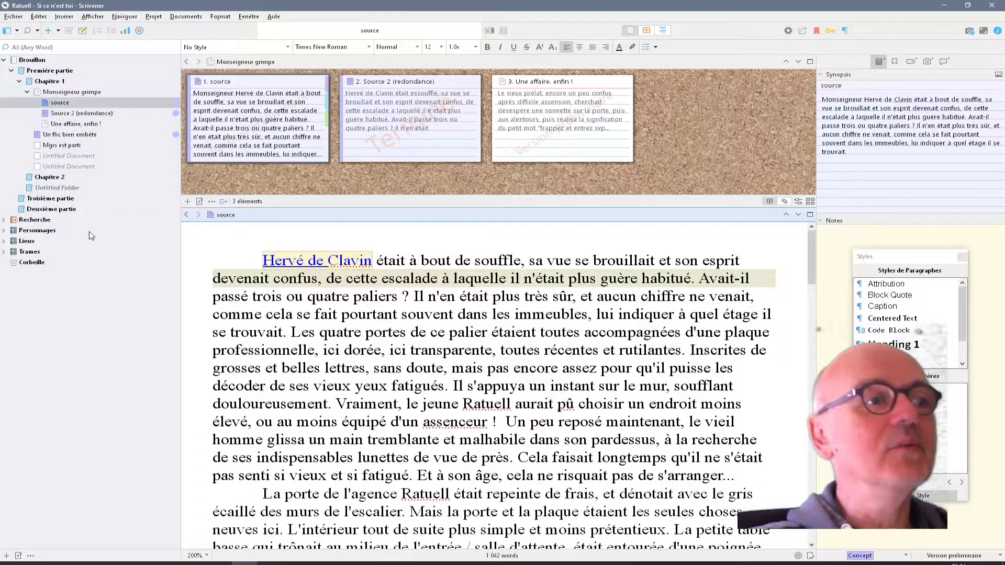
Step: Collapse and re-expand Monseigneur grimpe in the binder to review its nested documents
click(80, 371)
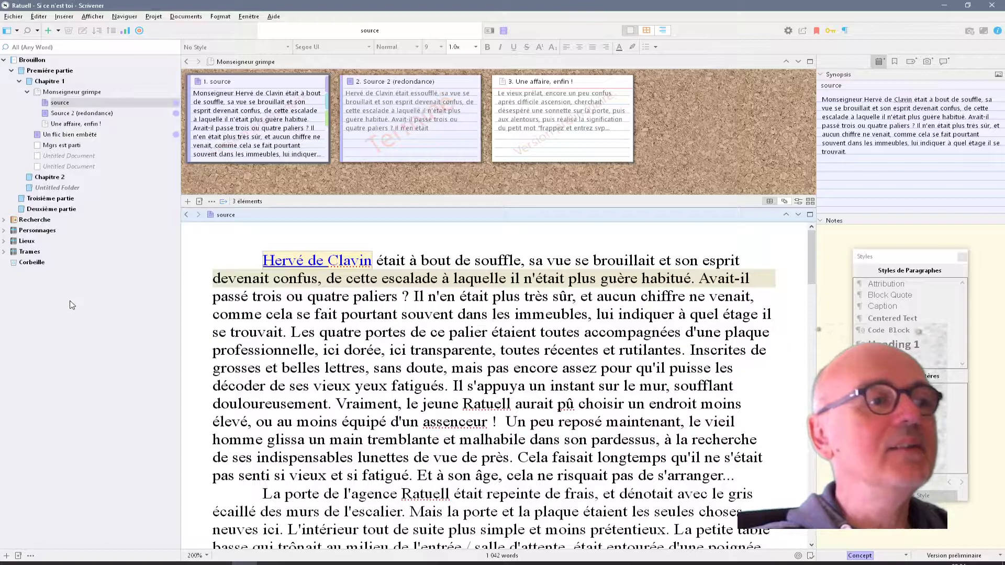
click(28, 92)
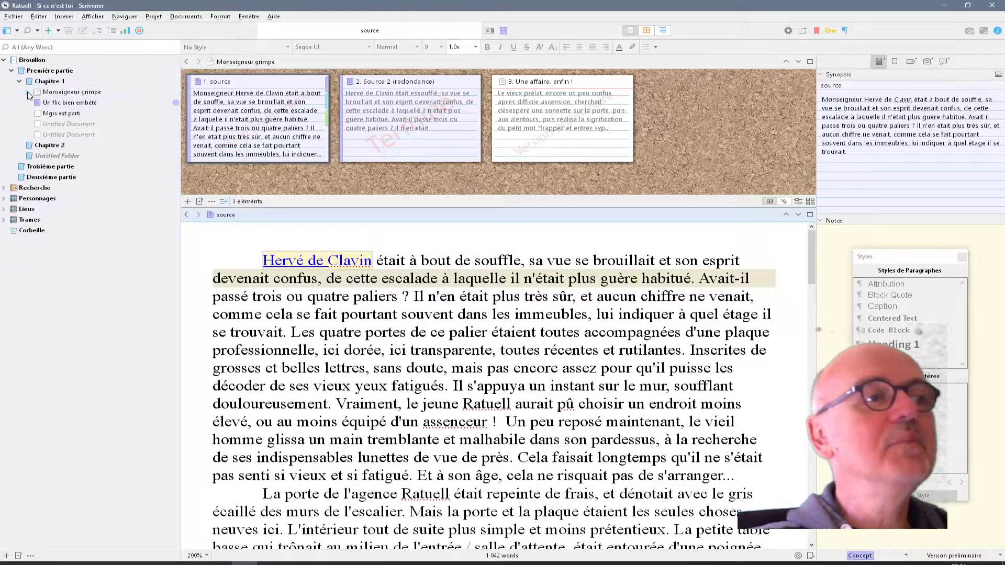
click(28, 93)
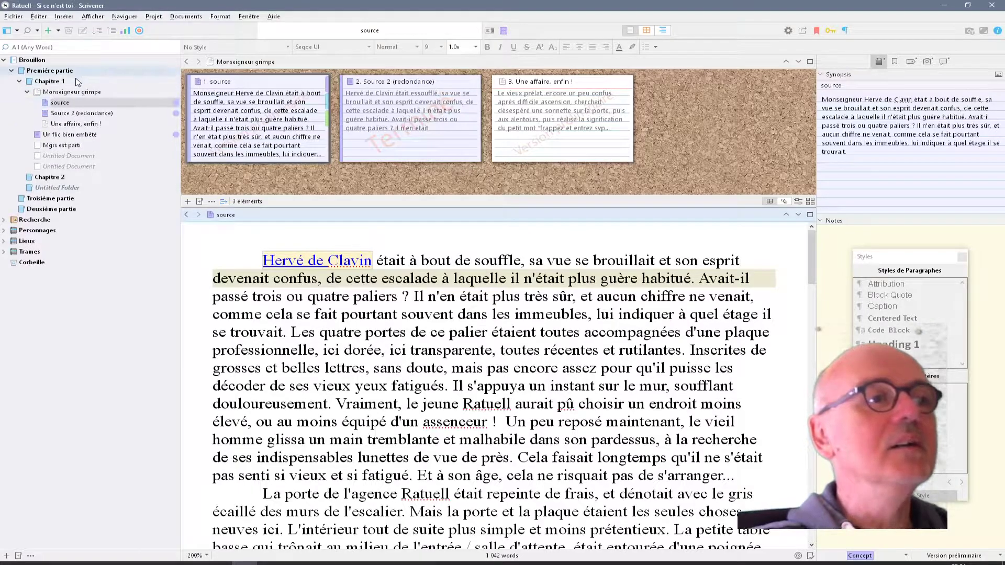
mouse_move(99, 122)
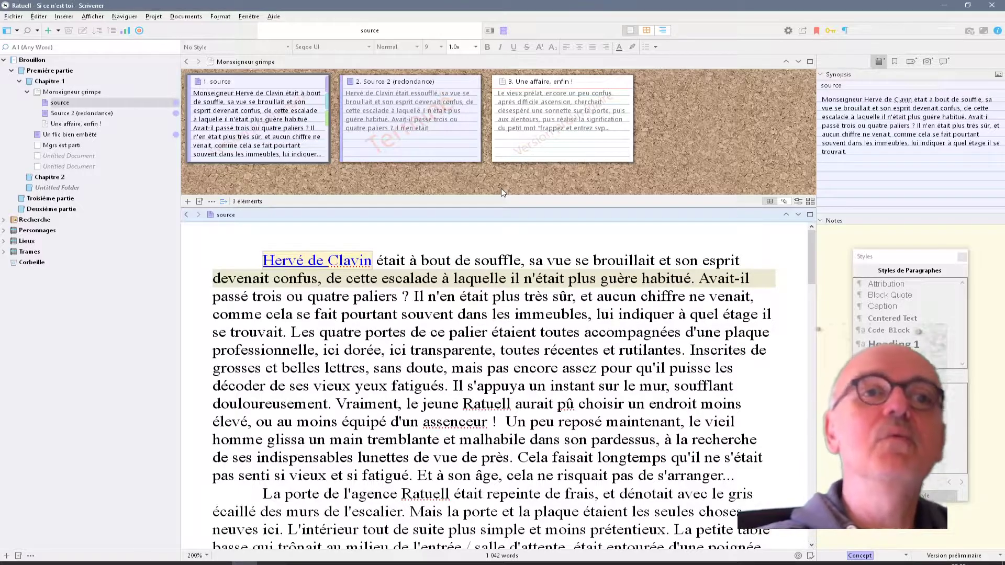
Step: Open the Compile dialog, review the available output formats, and close it without compiling
click(807, 36)
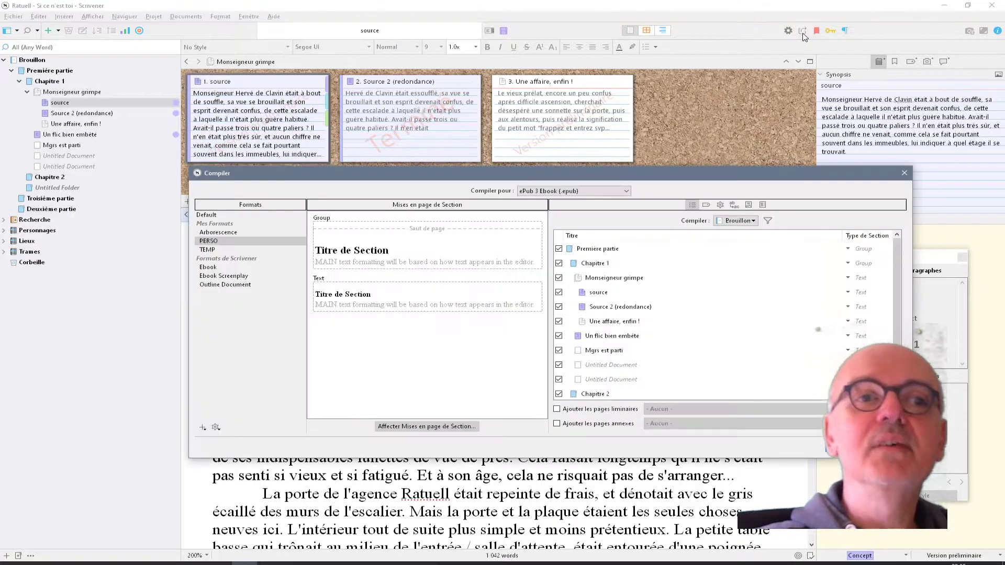
click(541, 195)
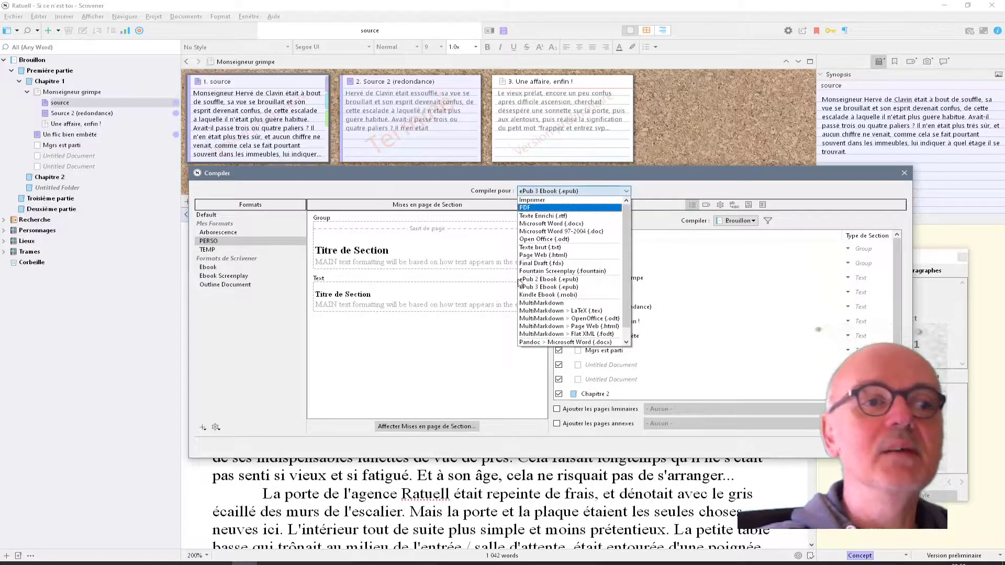
click(454, 328)
click(565, 192)
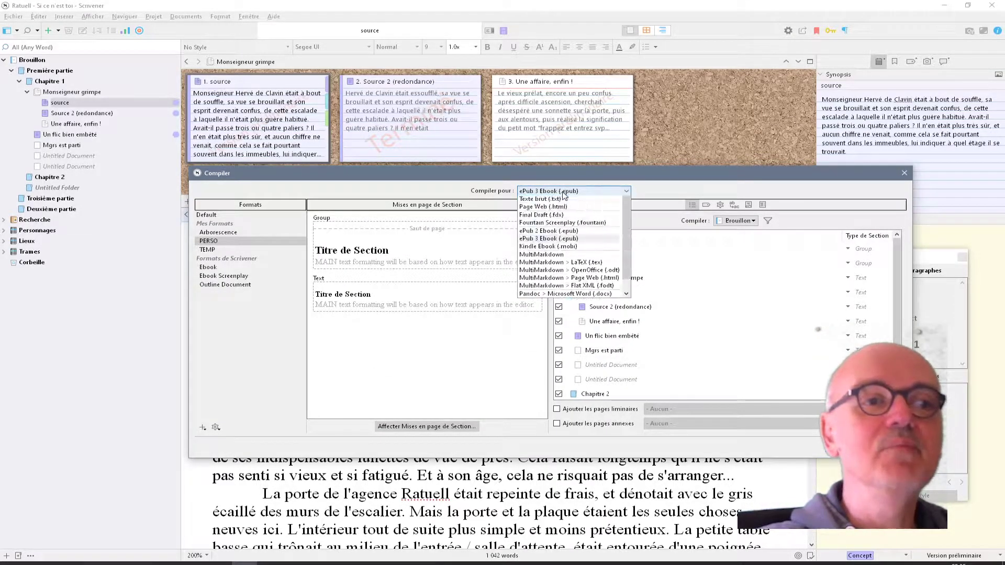
click(383, 351)
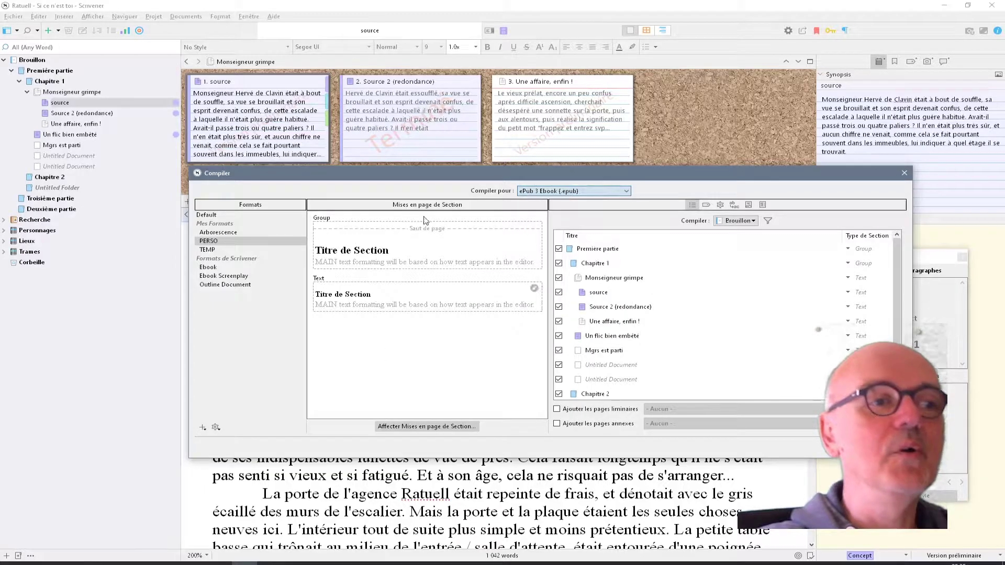
click(562, 194)
click(562, 191)
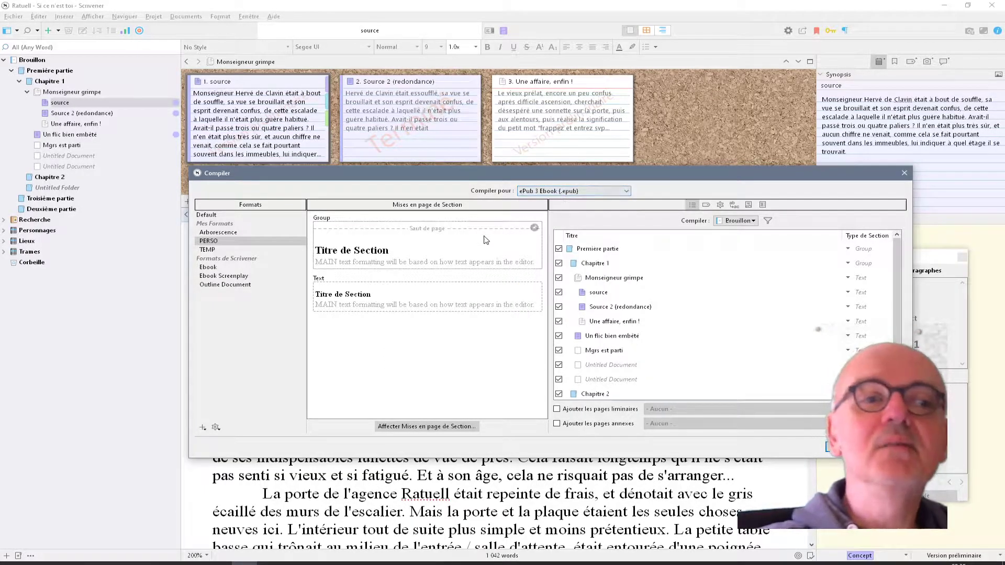
key(Escape)
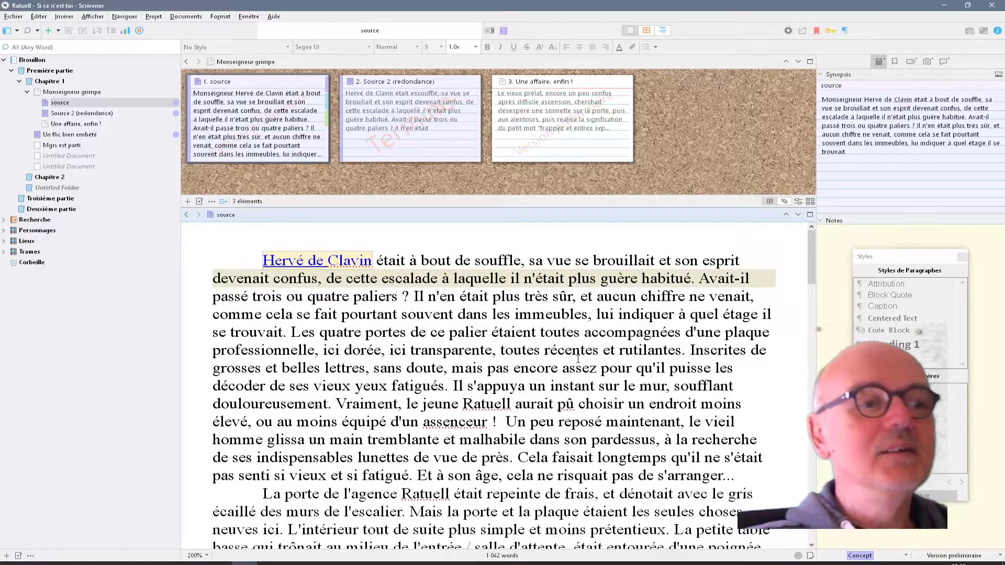
click(494, 333)
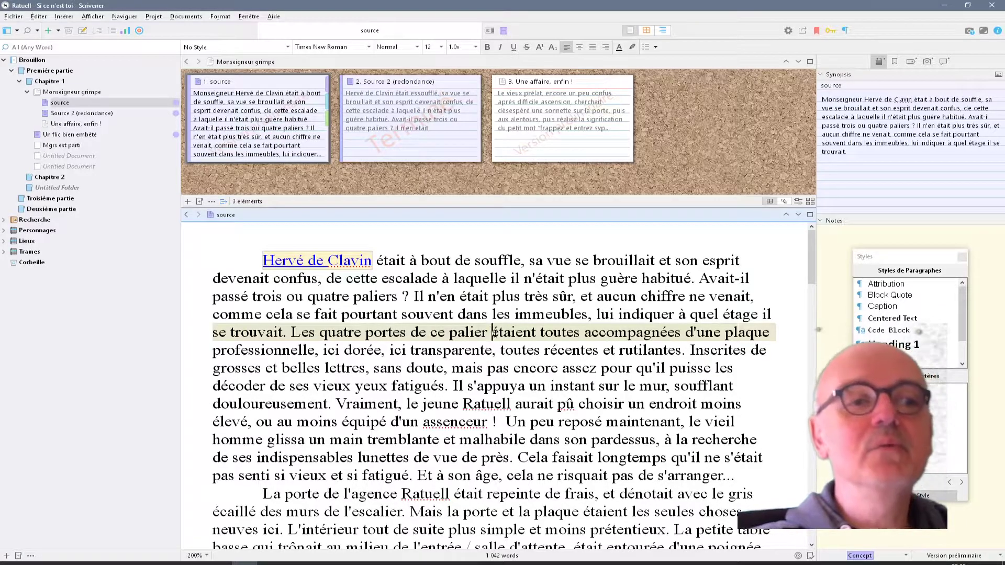
click(245, 256)
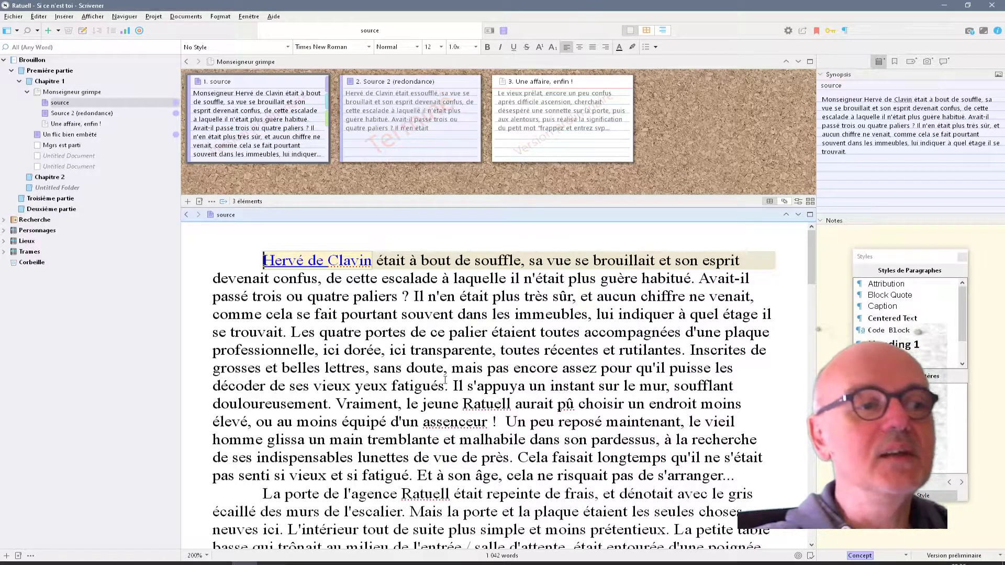
click(366, 332)
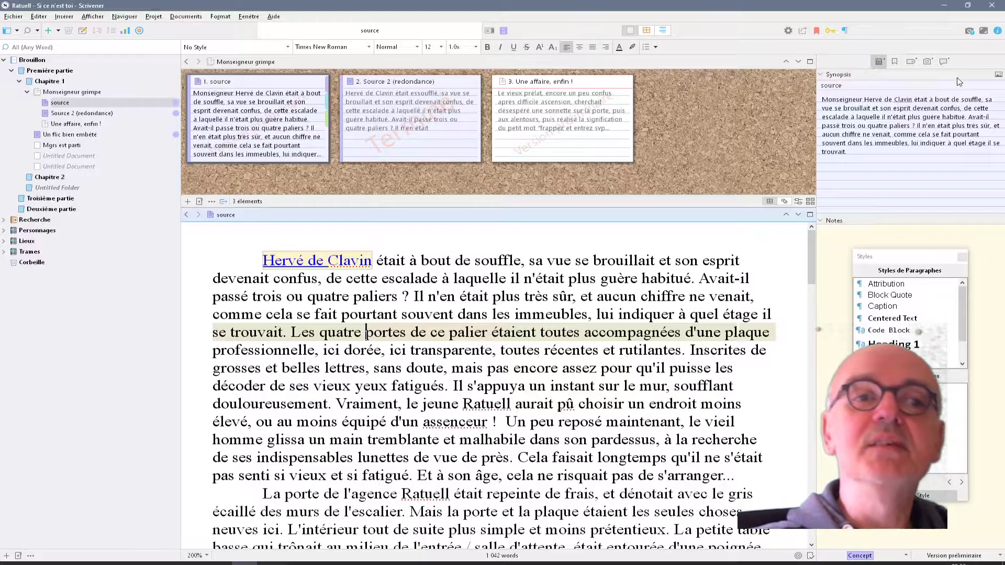
Step: Remove the editor split so that only the source document is displayed, and skim through its text
click(810, 215)
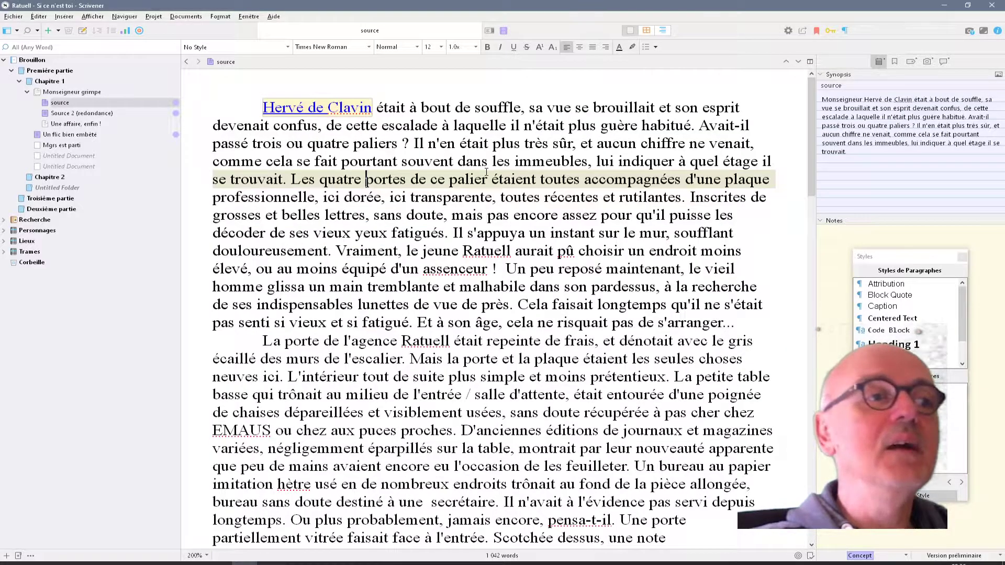
scroll(768, 227, down, 10)
scroll(459, 211, up, 5)
scroll(460, 211, up, 5)
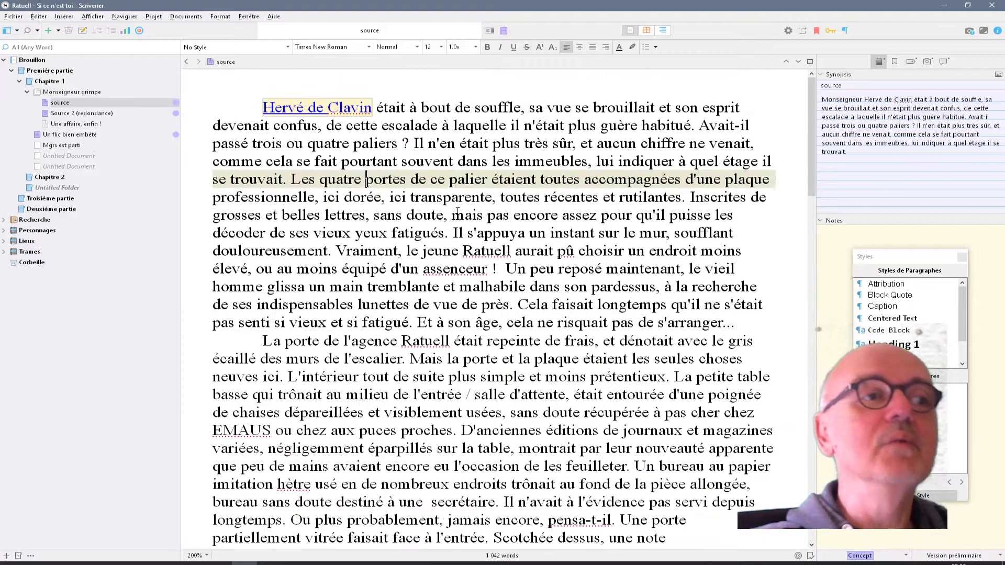
Step: Display the subdocuments of Monseigneur grimpe as index cards on the corkboard and select the Source 2 (redondance) card
click(647, 31)
click(71, 92)
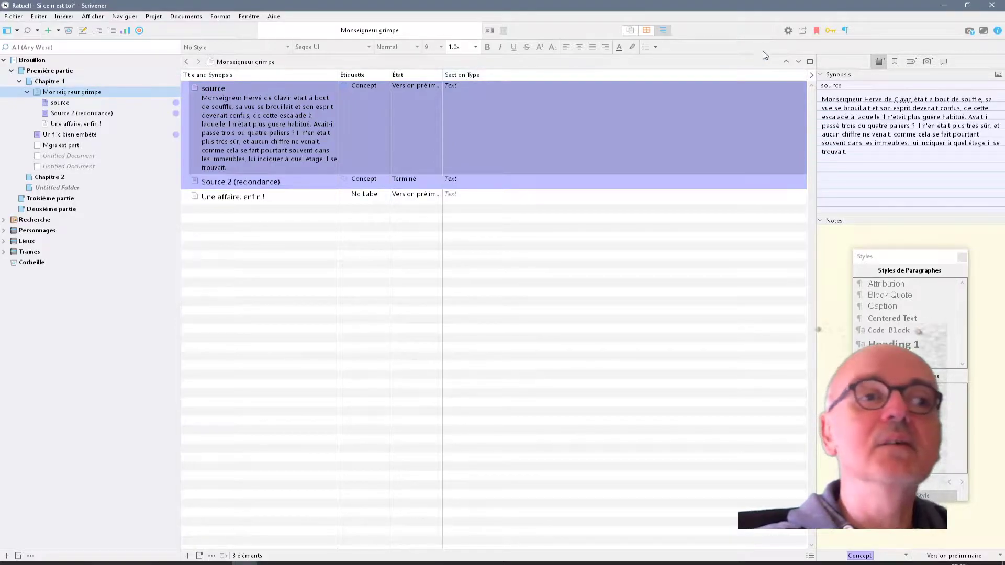
click(647, 31)
click(239, 110)
click(392, 121)
click(573, 173)
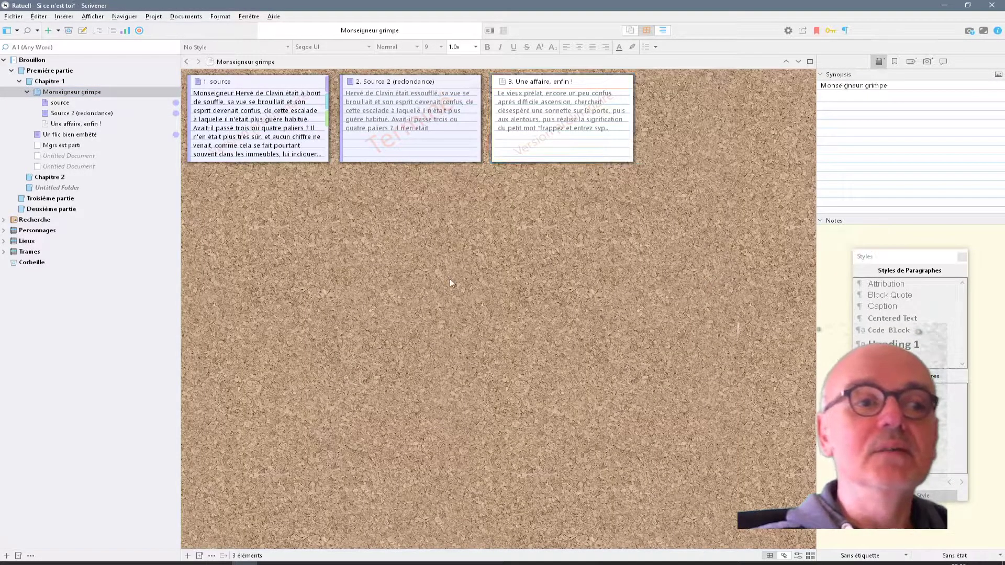
click(241, 122)
click(377, 121)
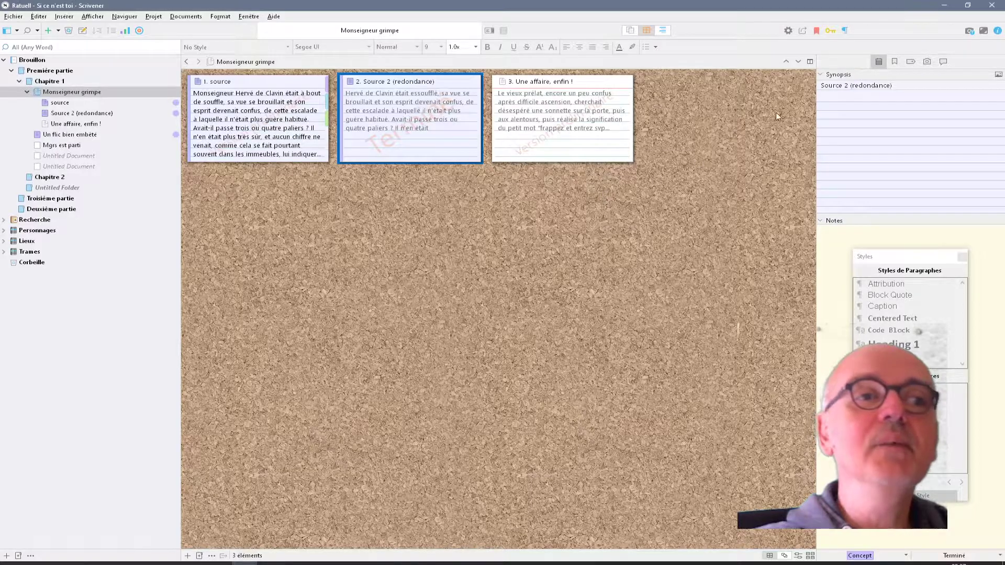
Step: Switch the Monseigneur grimpe group from the corkboard to the outliner view
click(663, 31)
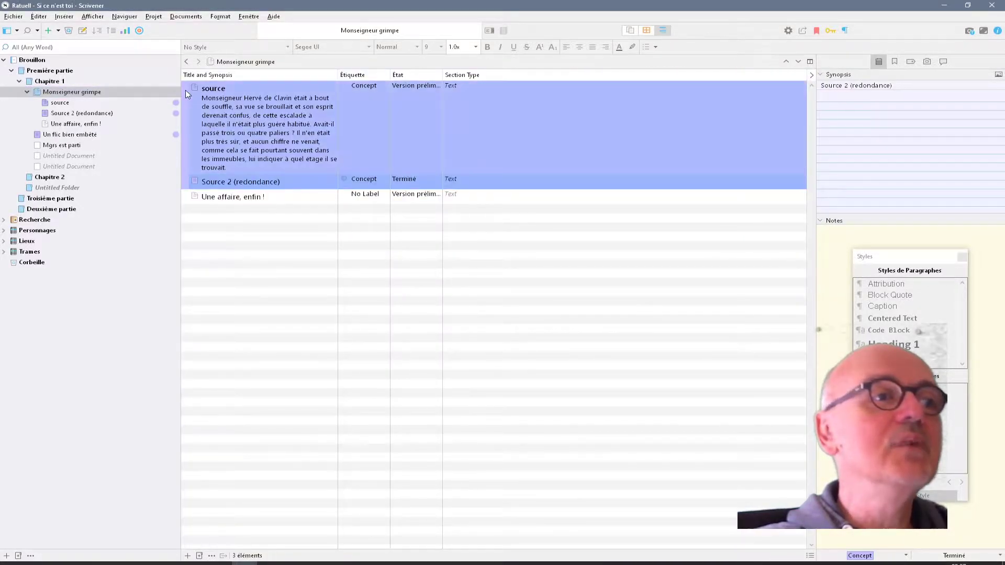
Step: Show Première partie in the outliner and expand Chapitre 1 and Monseigneur grimpe down to their subdocuments
click(58, 70)
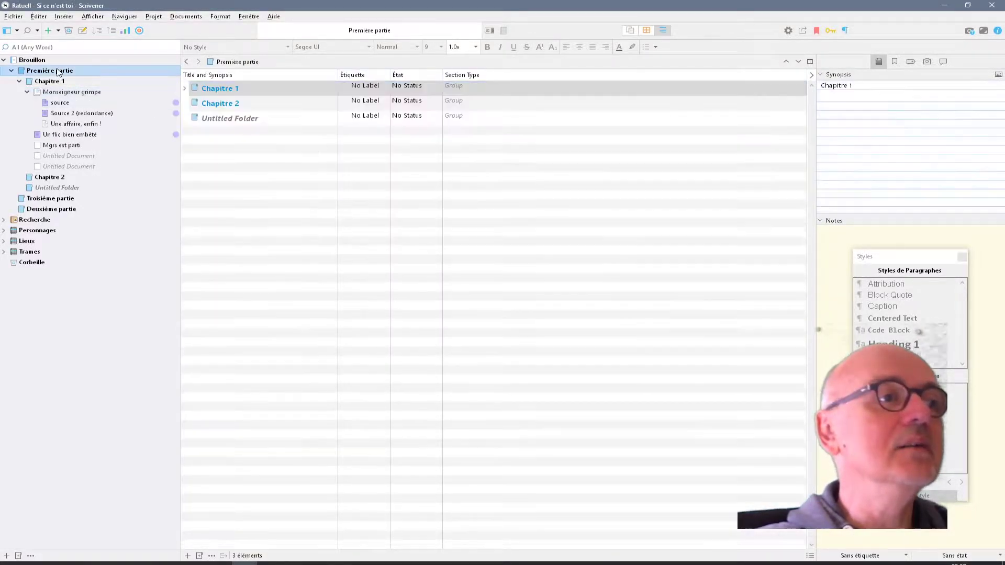
click(184, 88)
click(190, 106)
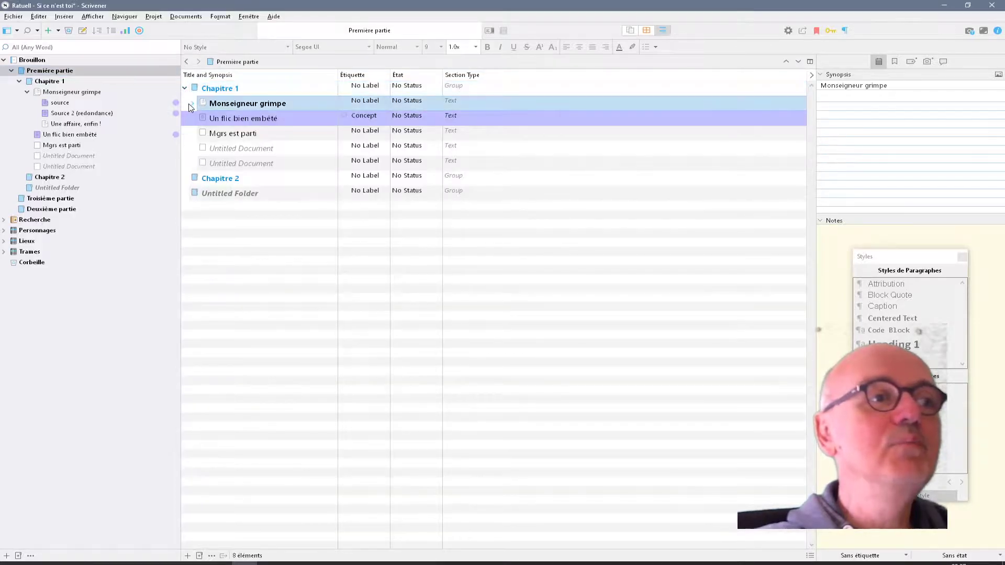
click(192, 104)
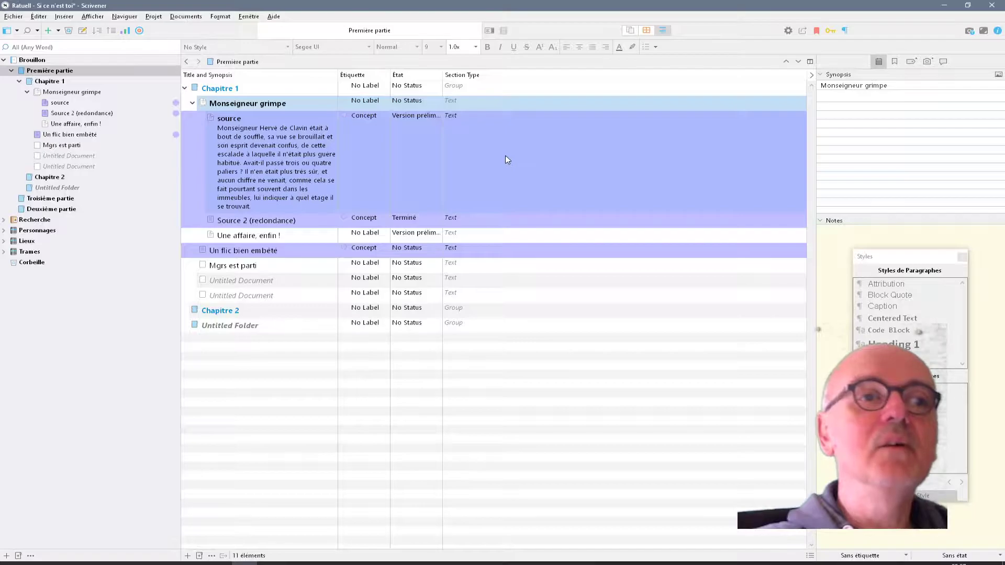
Step: Set the label of Monseigneur grimpe to Concept in the outline, and access the editable synopsis and status of the source document
click(366, 102)
click(366, 103)
click(361, 111)
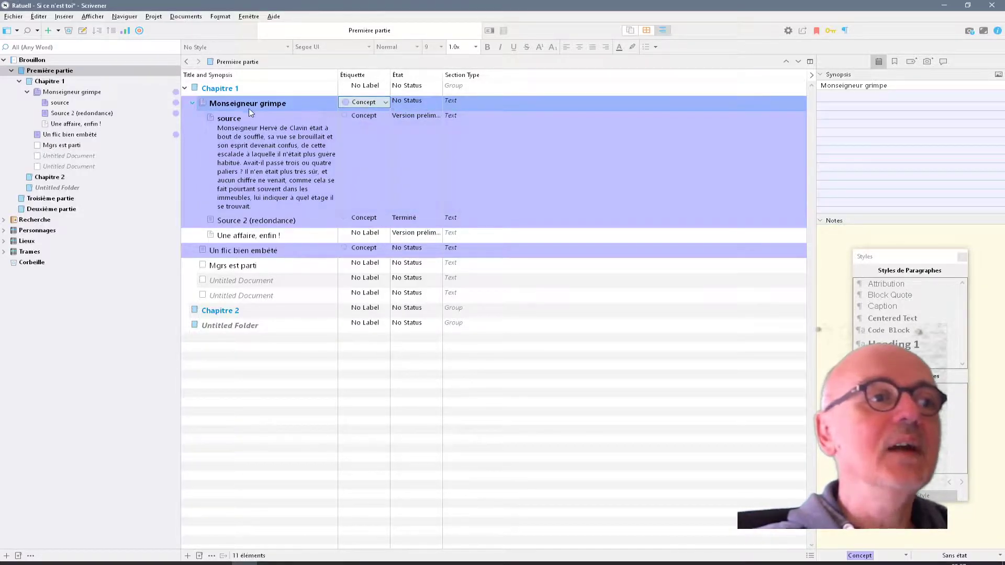
click(249, 142)
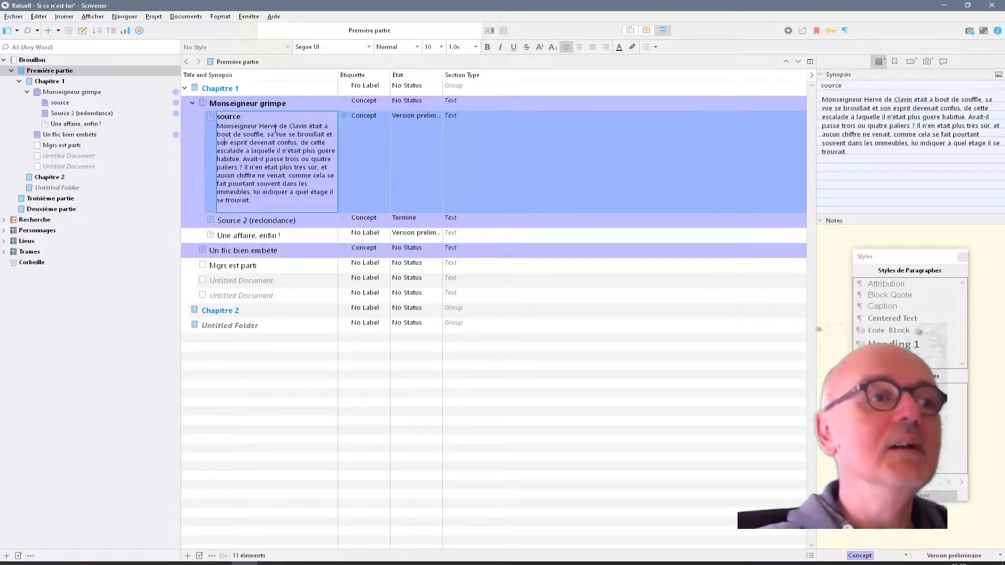
click(407, 134)
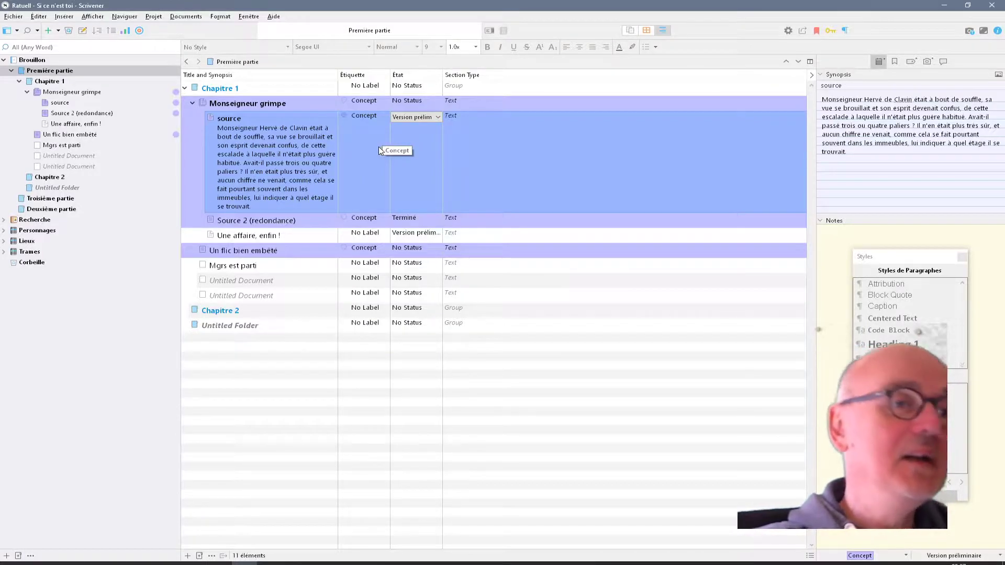
Step: Display Première partie as one continuous composite text instead of an outline, and skim through its joined sections
click(632, 30)
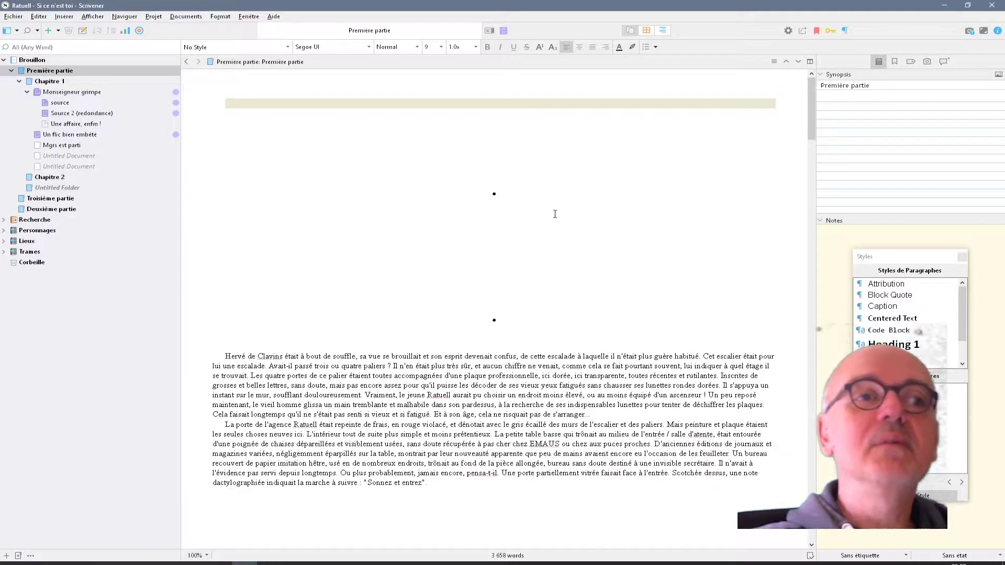
scroll(544, 219, down, 3)
scroll(544, 219, down, 3)
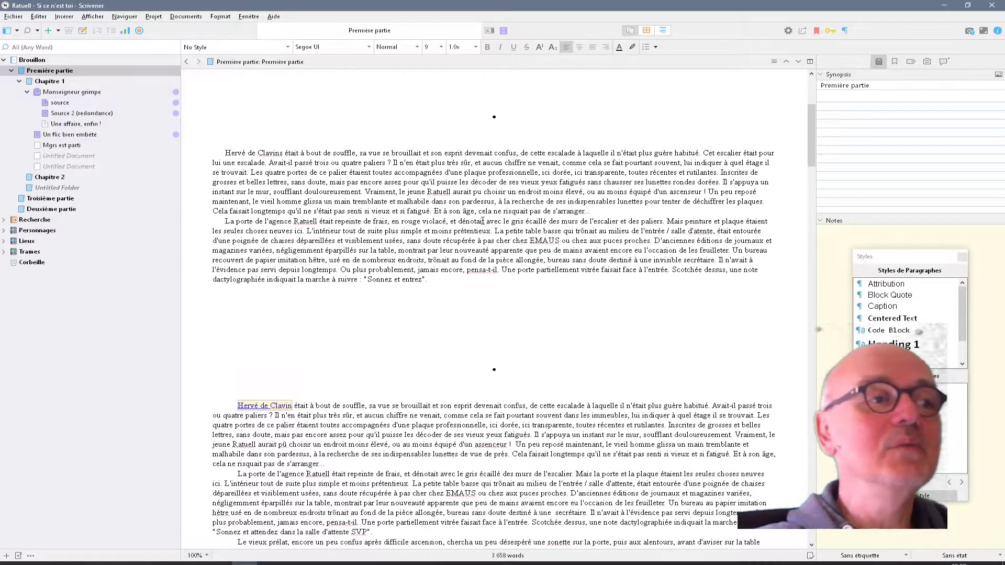
scroll(471, 221, down, 15)
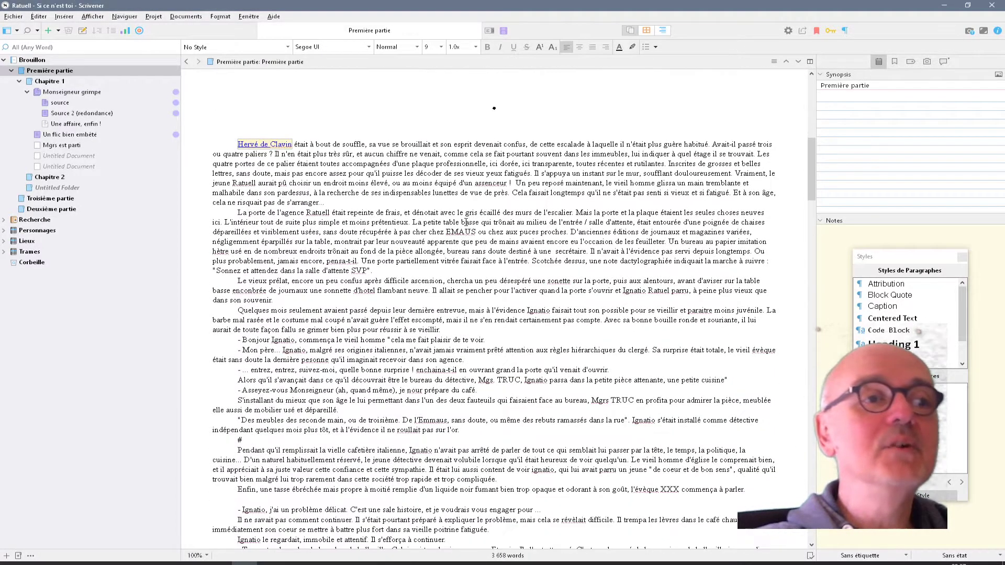
scroll(456, 222, down, 17)
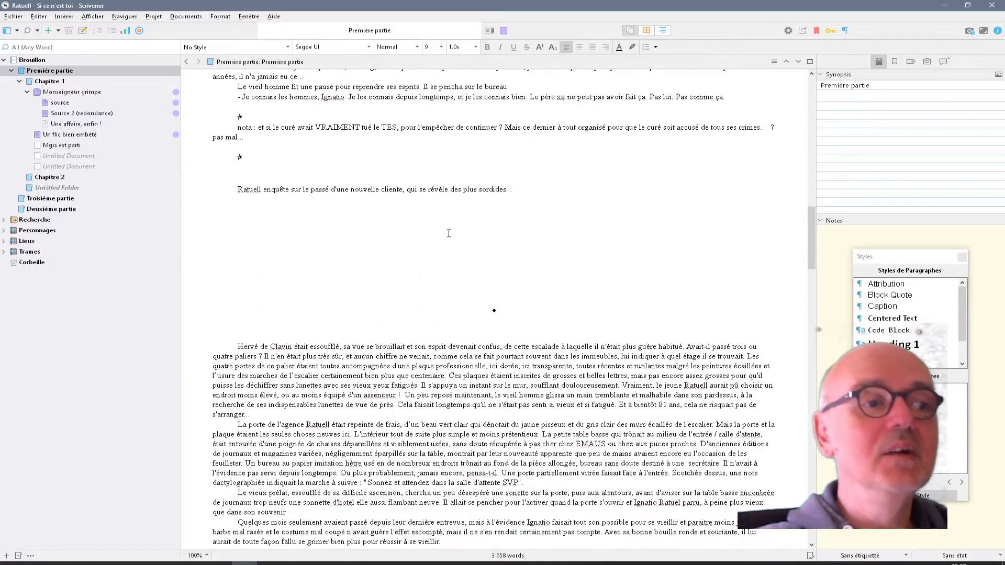
scroll(505, 290, down, 20)
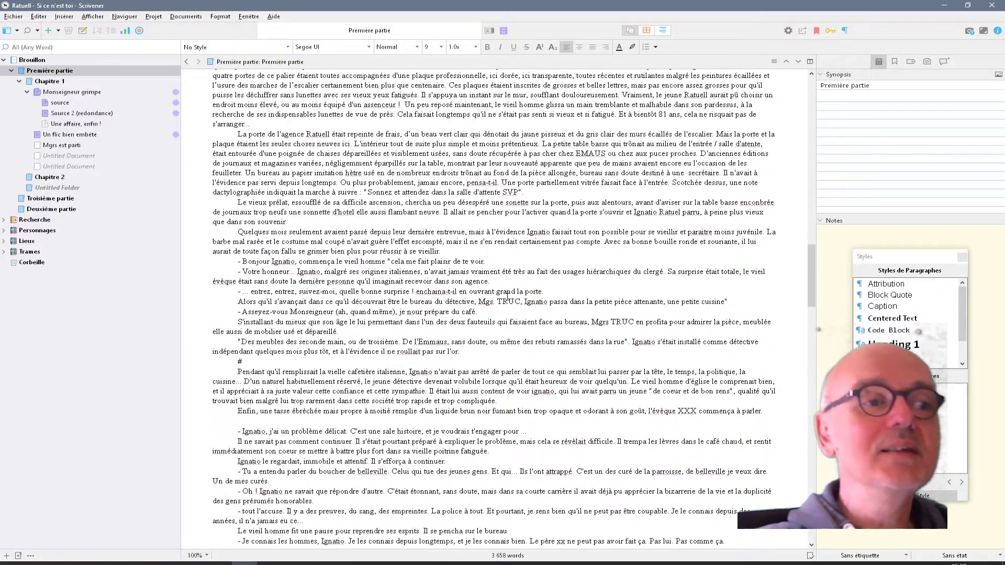
scroll(487, 290, up, 9)
scroll(487, 290, up, 6)
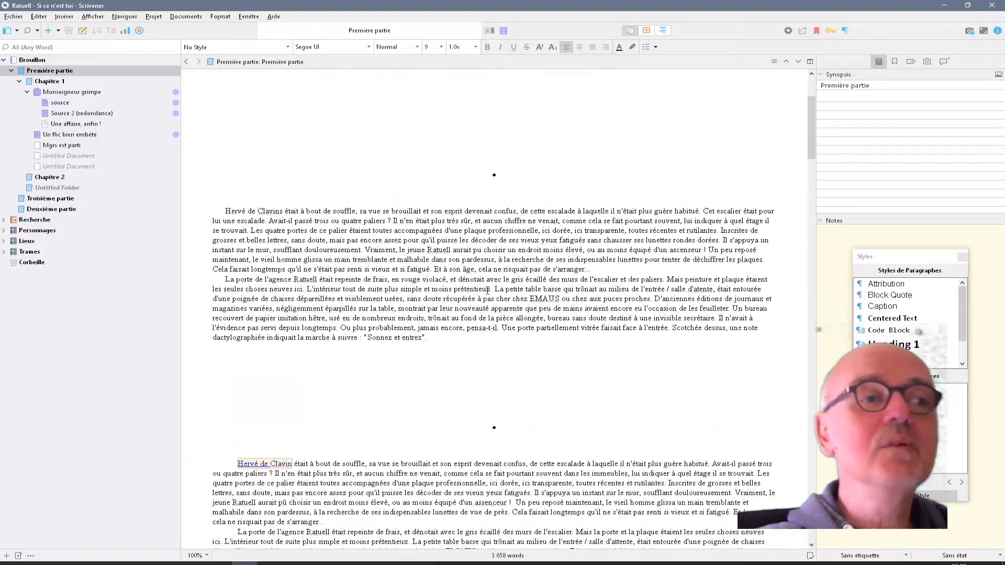
scroll(496, 263, up, 5)
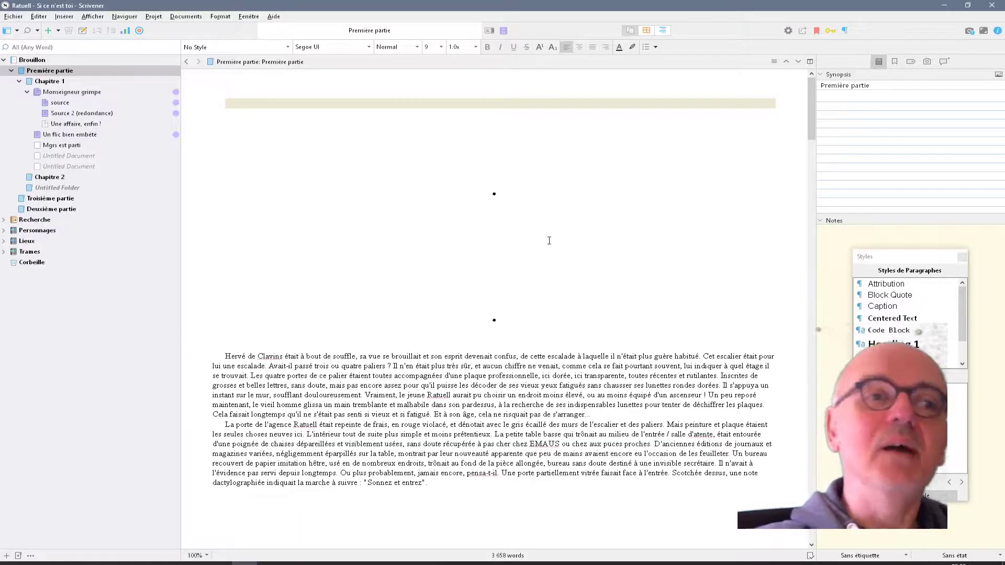
Step: Enlarge the composite text to 175% and place the cursor at the end of the Monseigneur grimpe section
scroll(480, 217, down, 10)
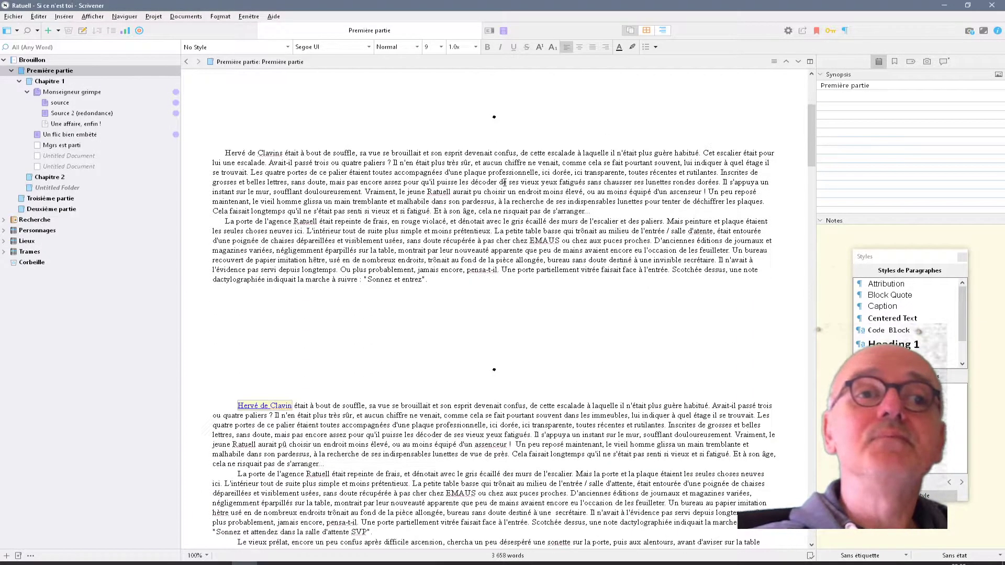
scroll(480, 217, up, 2)
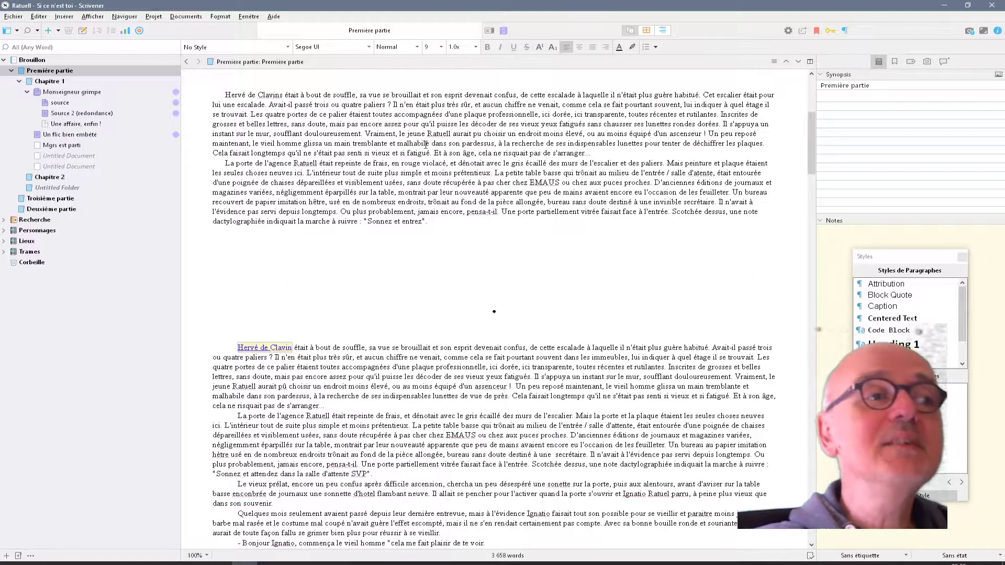
scroll(486, 324, up, 3)
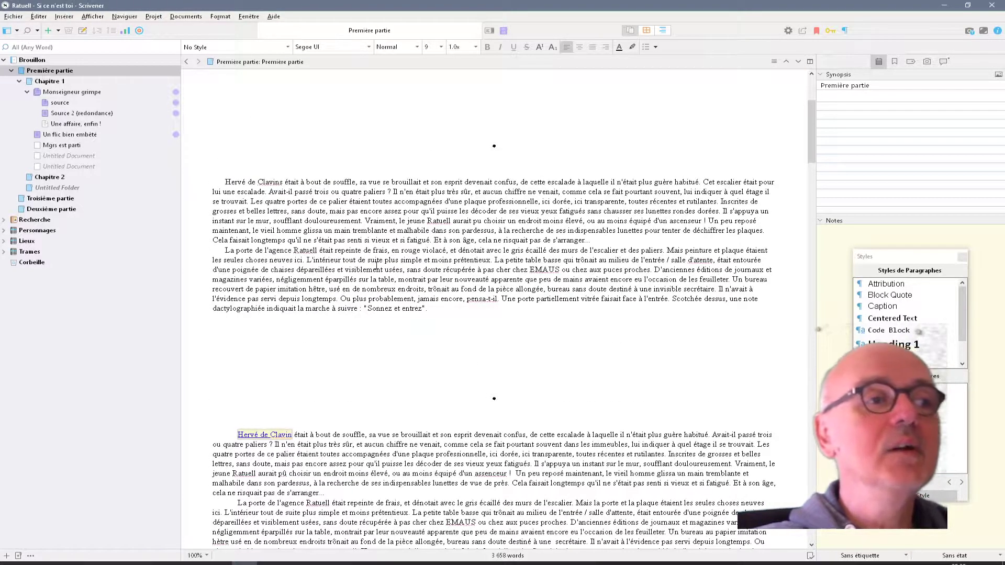
scroll(378, 267, up, 3)
scroll(363, 274, down, 8)
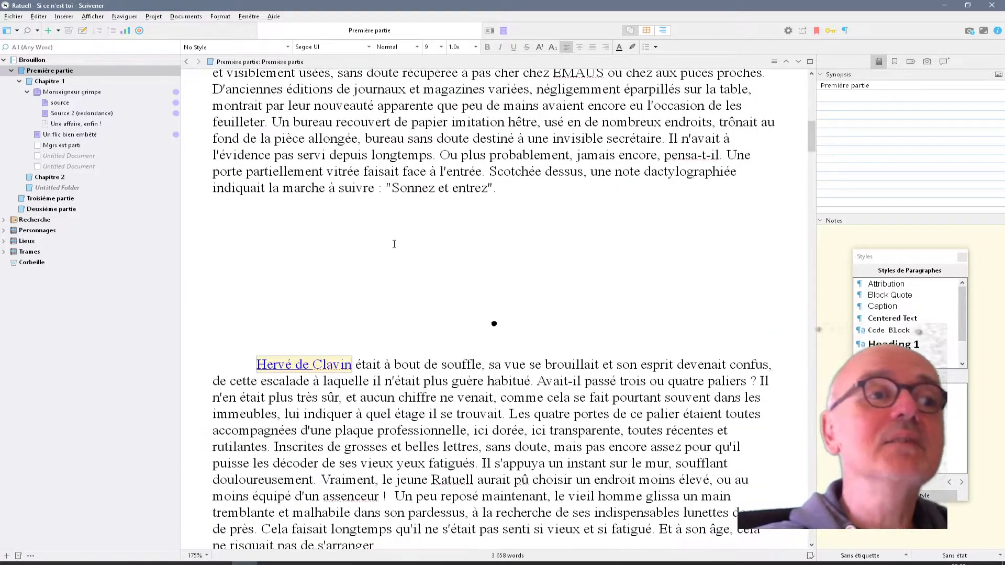
scroll(367, 210, up, 2)
click(557, 275)
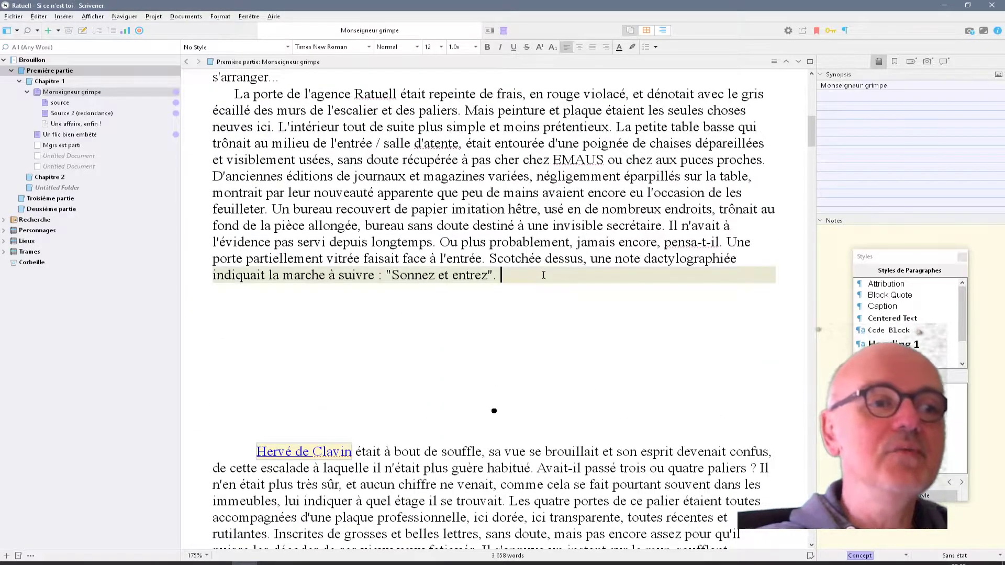
Step: Look at the boundary between the Monseigneur grimpe and source sections, and view the detailed text statistics for Première partie
scroll(462, 347, down, 3)
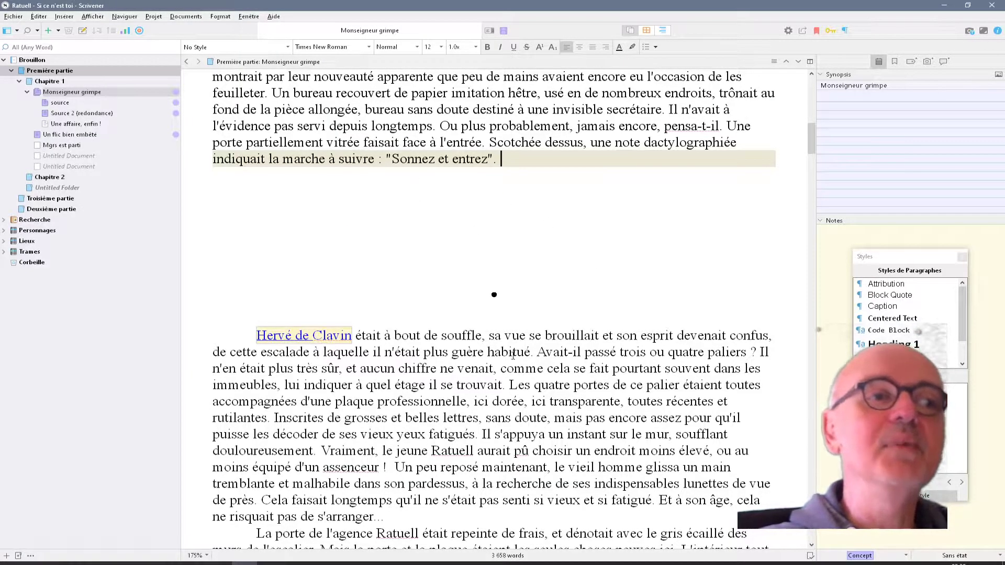
scroll(586, 393, up, 1)
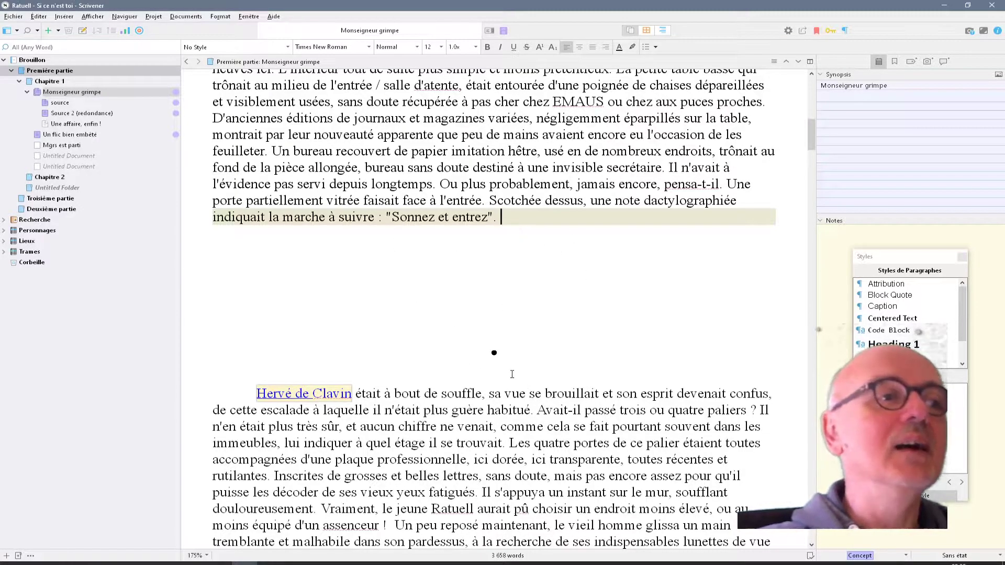
right_click(463, 482)
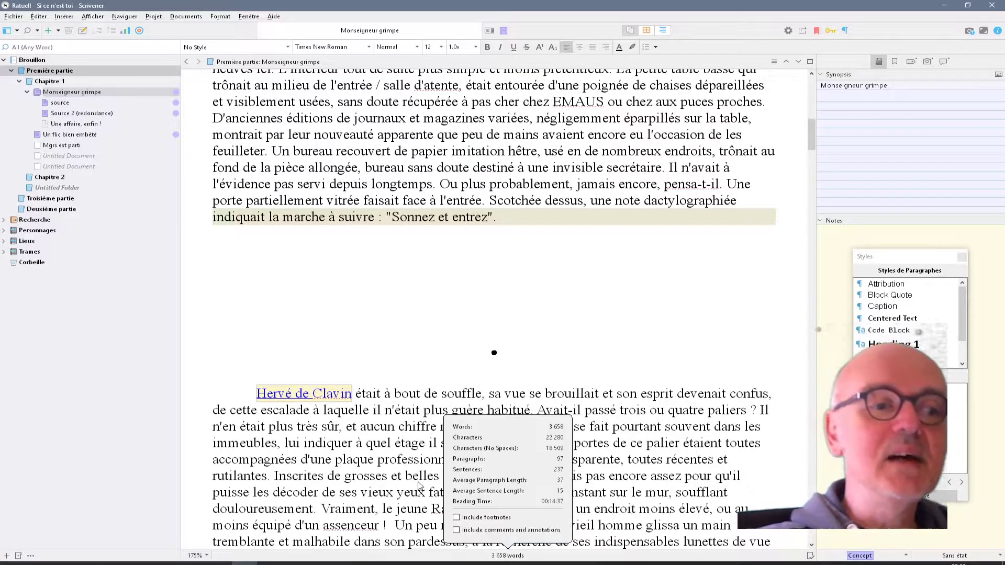
click(329, 461)
Step: Place the cursor in the "Le vieux prélat" paragraph of the source section and skim the text that follows
scroll(516, 390, down, 3)
scroll(515, 390, down, 4)
click(445, 435)
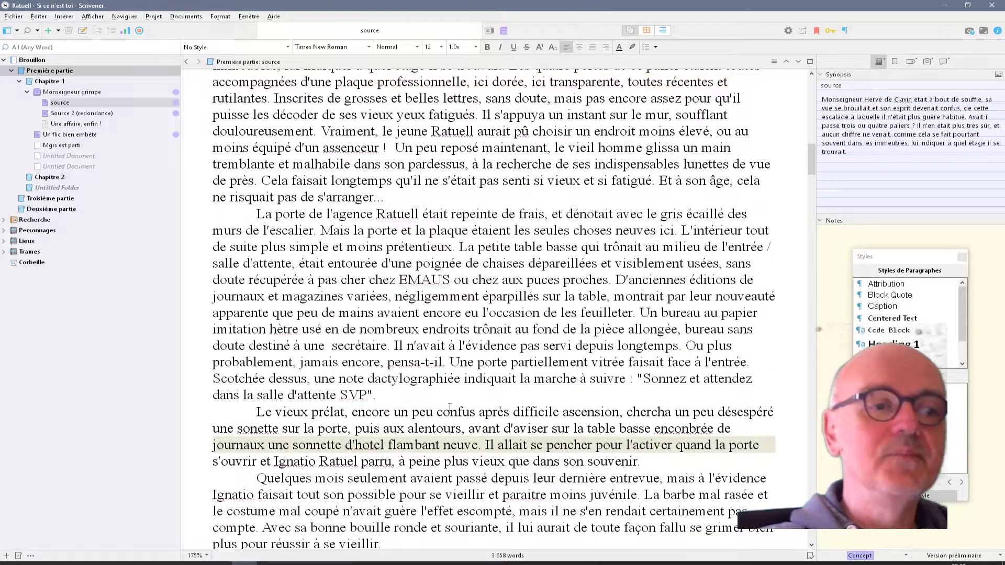
scroll(654, 240, down, 6)
scroll(654, 240, down, 3)
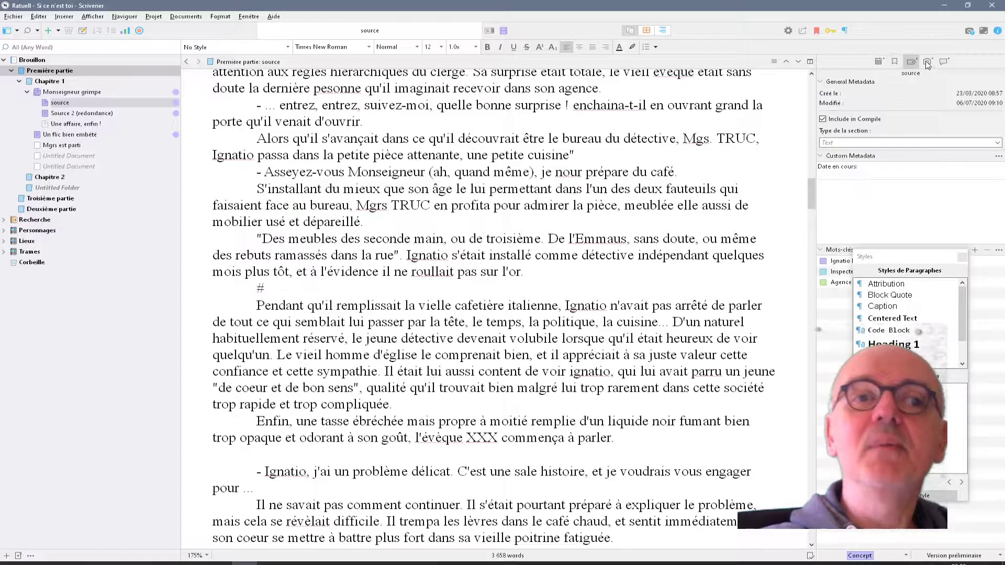
Step: Review the inspector's metadata and its synopsis and notes for the source document, and toggle the inspector off and on
click(944, 61)
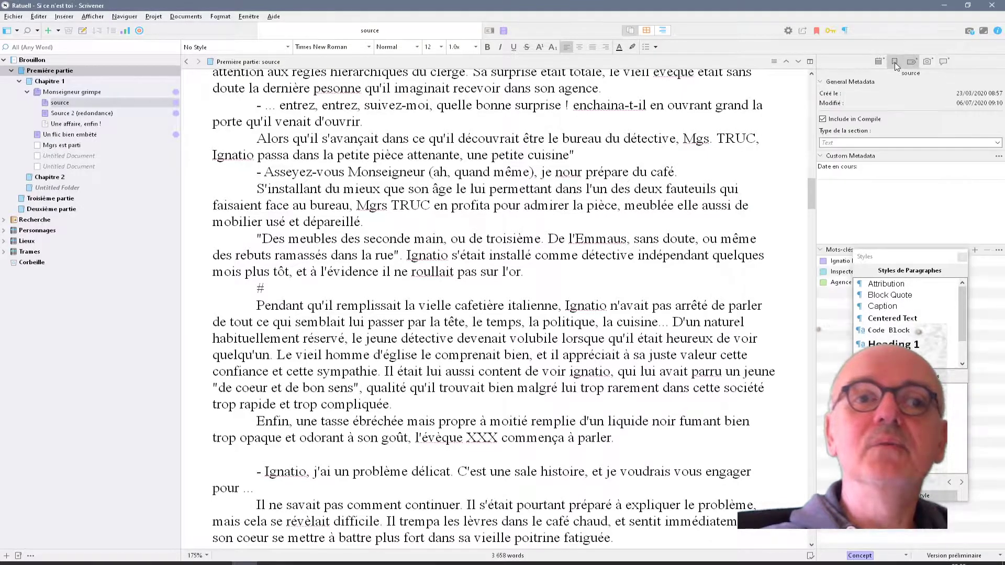
click(880, 61)
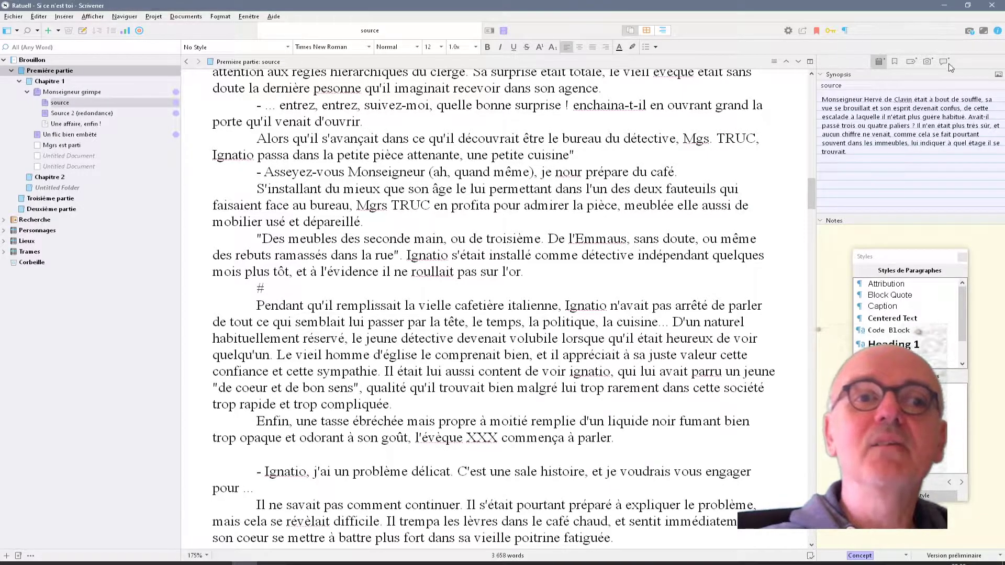
click(997, 31)
click(997, 31)
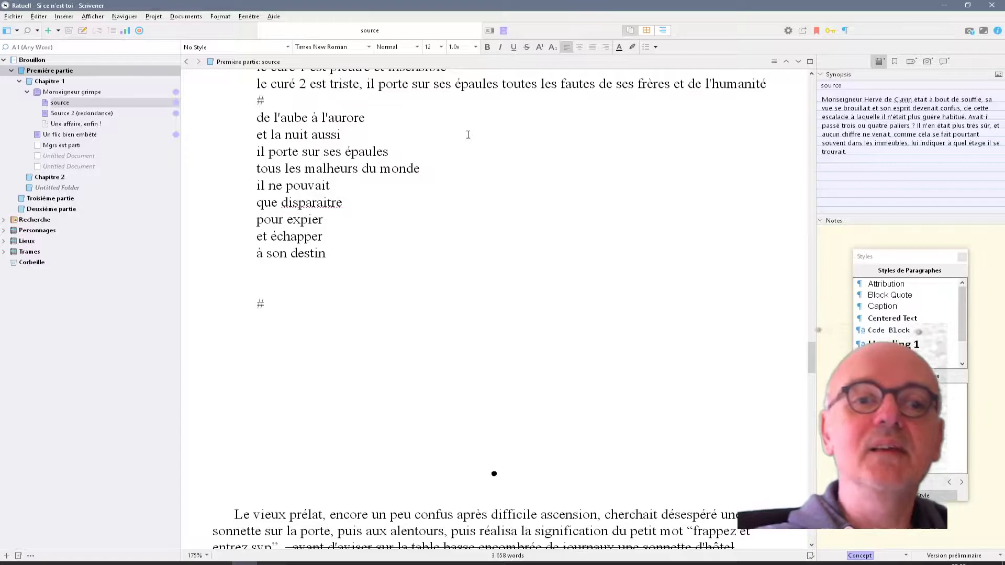
Step: Open Source 2 (redondance) in full-screen composition mode, skim its text, and place the cursor in the "J'ai besoin de toi..." line
scroll(513, 222, up, 8)
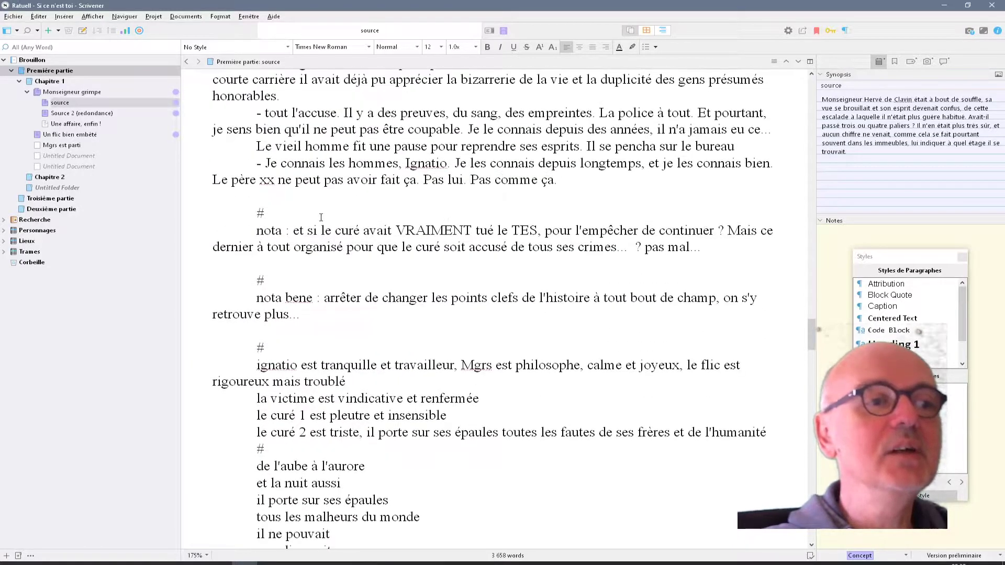
key(ctrl+alt+Down)
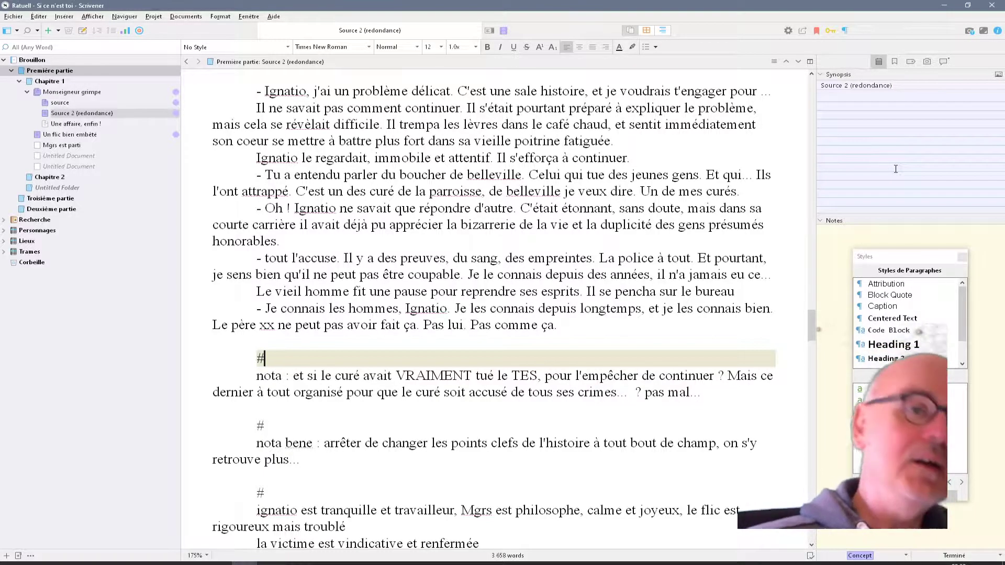
key(F11)
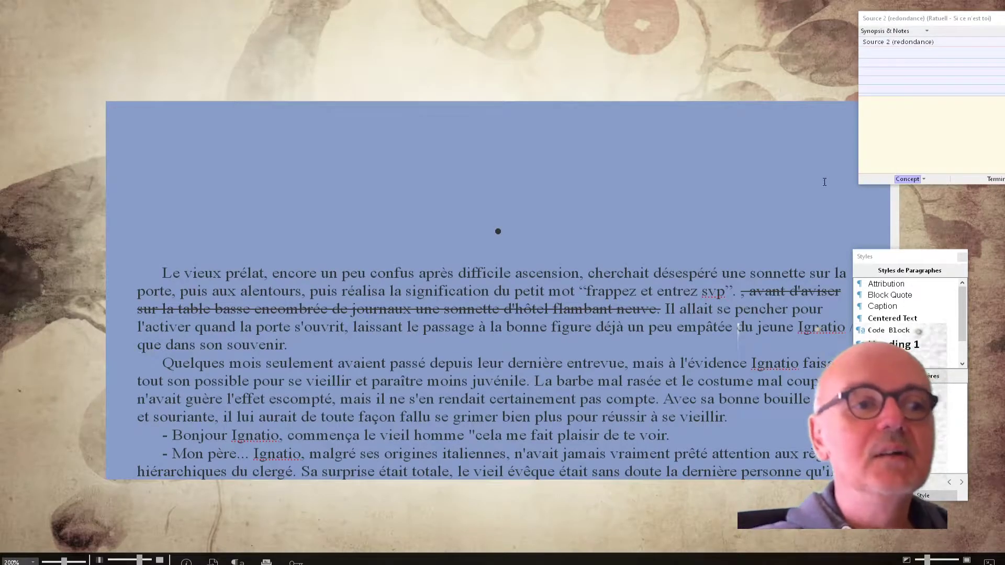
scroll(590, 262, down, 5)
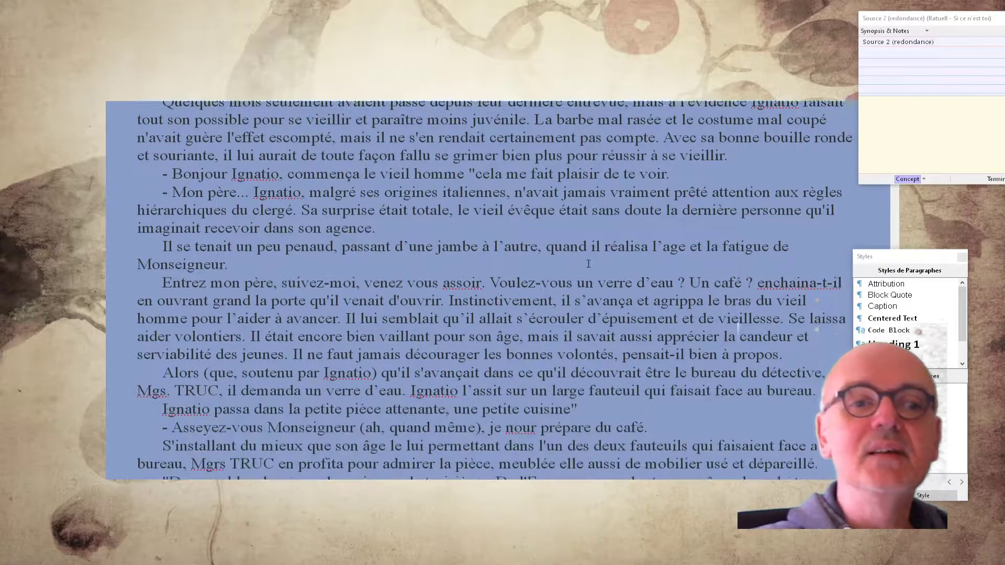
scroll(590, 262, down, 5)
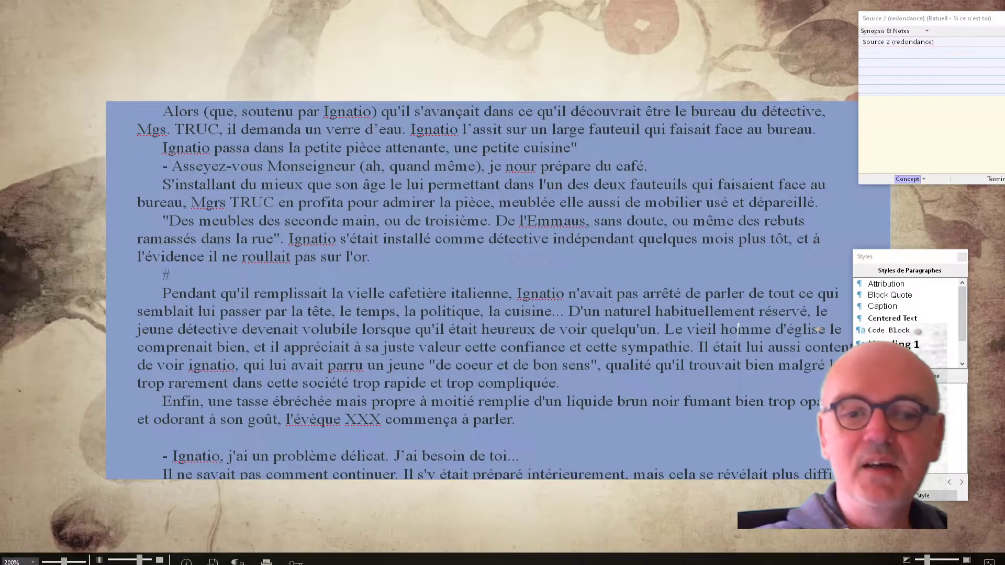
scroll(591, 262, down, 4)
click(422, 224)
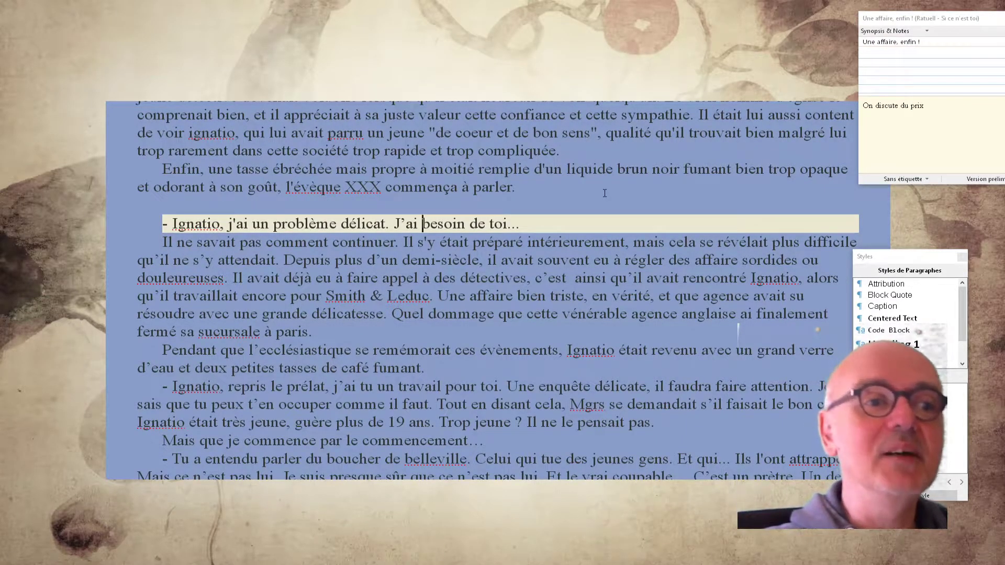
Step: Close the floating synopsis and notes window and the styles window, and leave composition mode
click(941, 21)
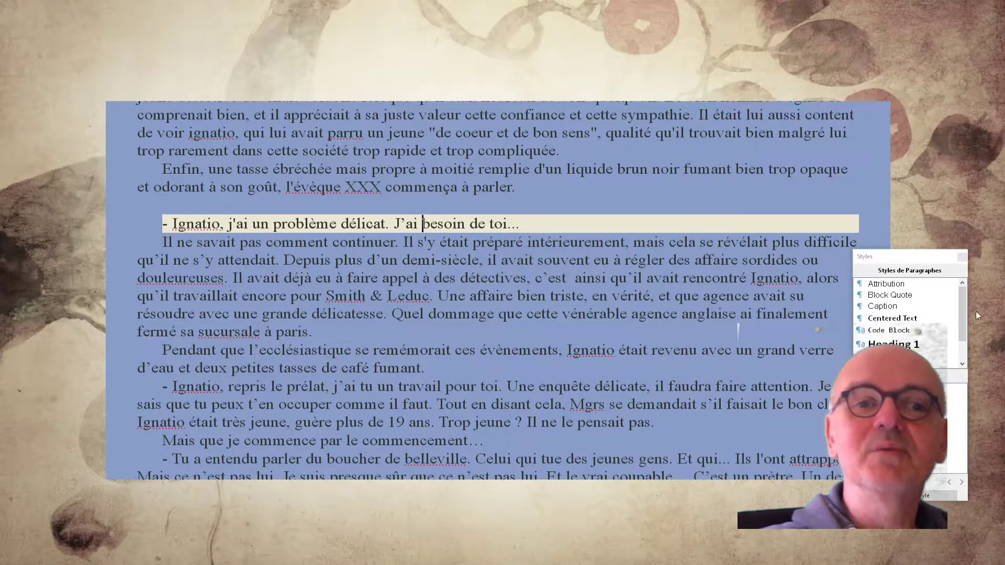
click(322, 368)
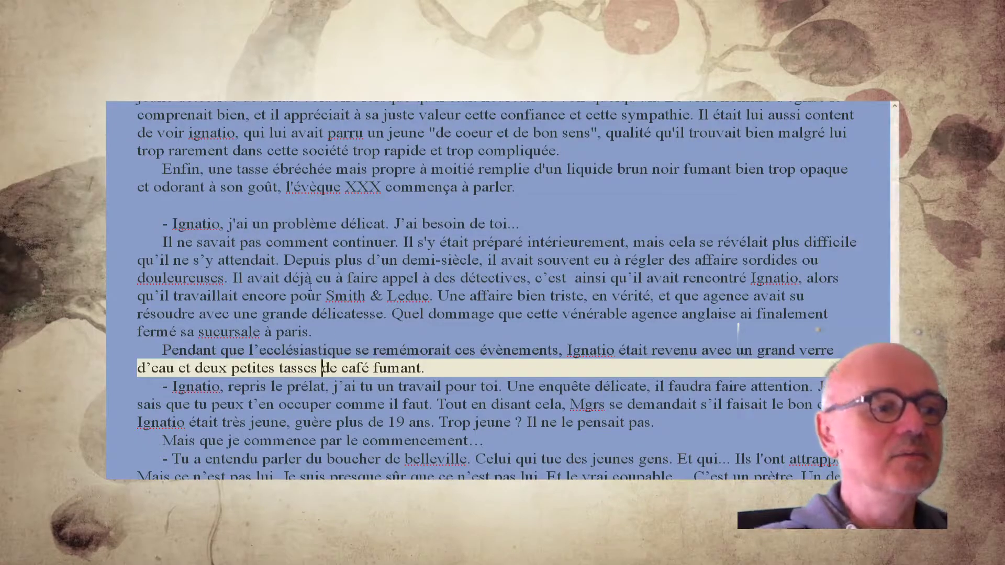
key(Escape)
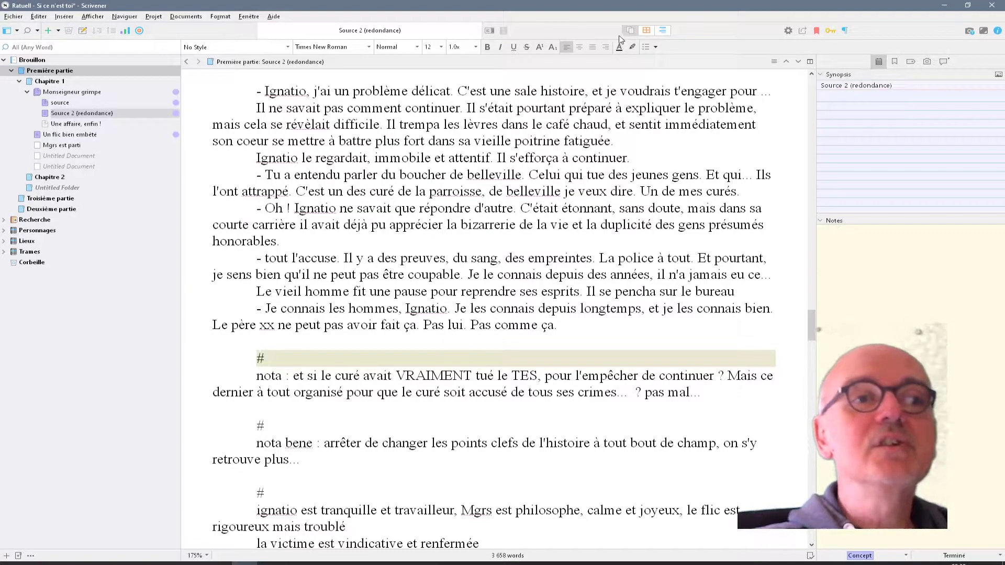
Step: Display Première partie as a corkboard and select each of its three chapter cards in turn
click(646, 29)
click(220, 123)
click(429, 123)
click(529, 109)
click(413, 134)
click(284, 134)
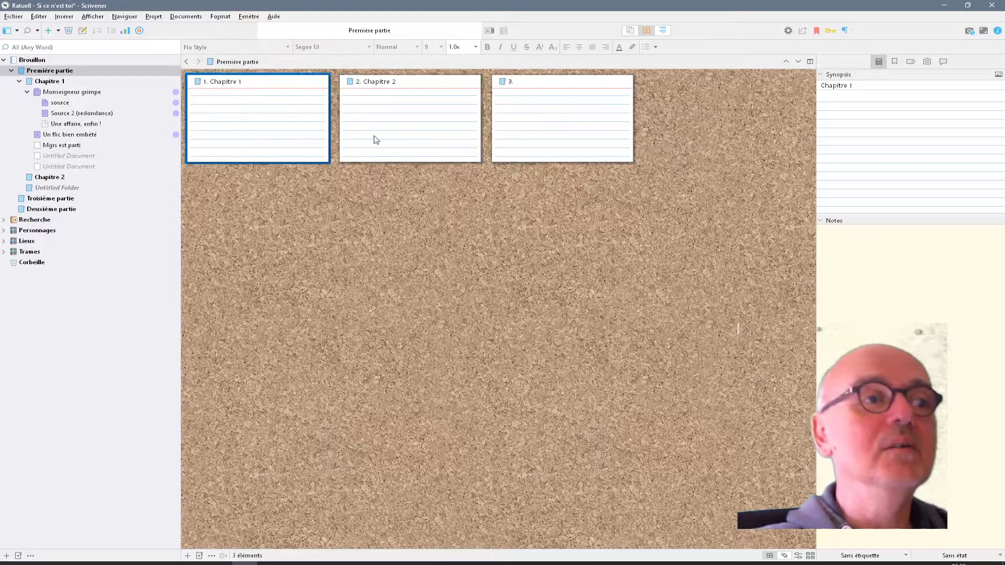
click(375, 139)
click(539, 130)
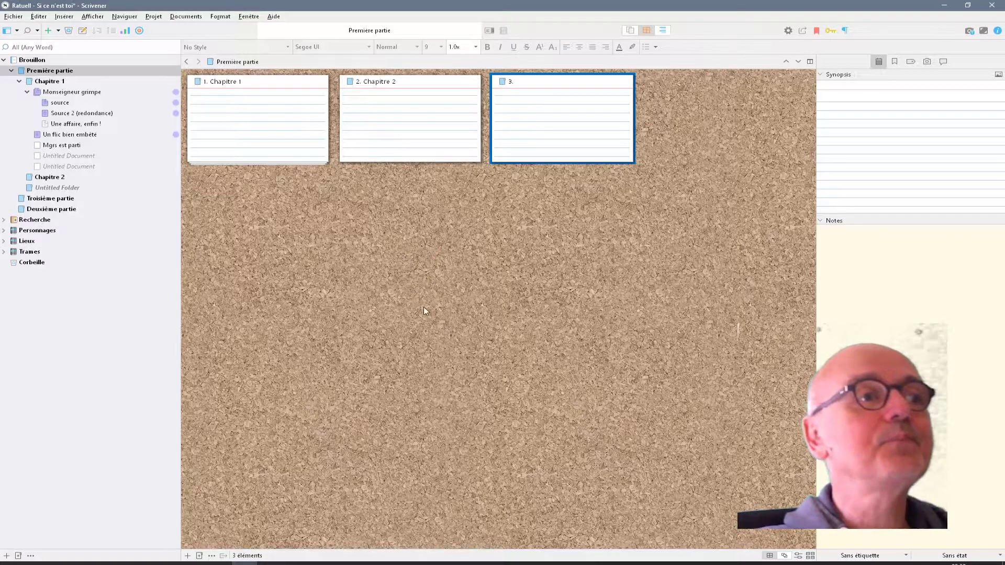
Step: Run a quick search for "ratuell" and open the text match about the detective agency hired to find the killers
click(394, 32)
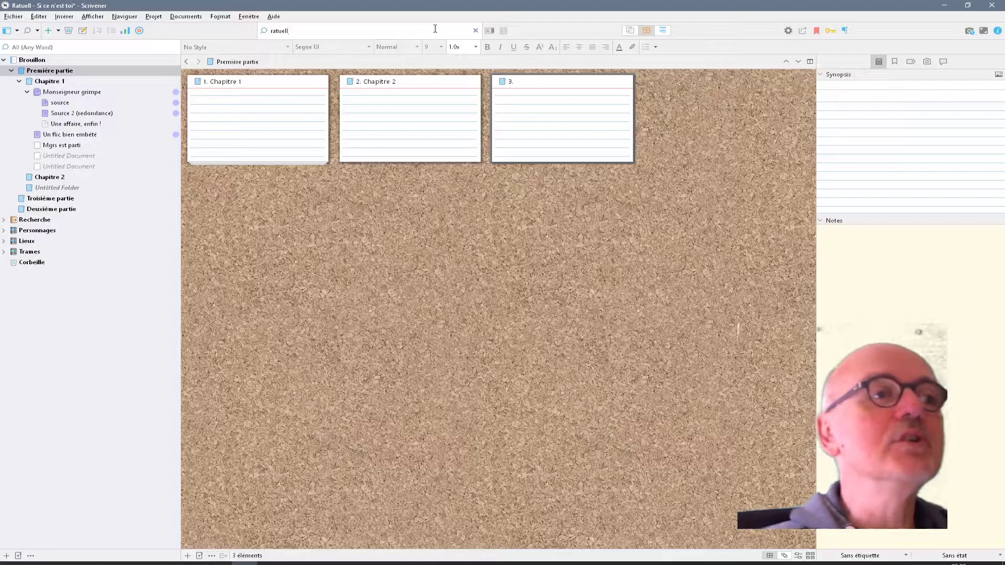
click(260, 35)
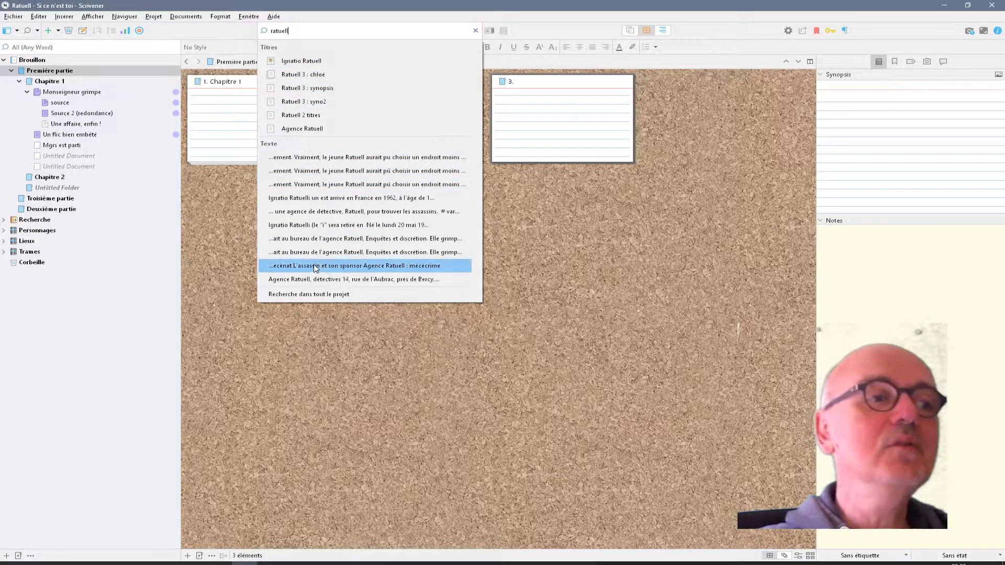
click(375, 215)
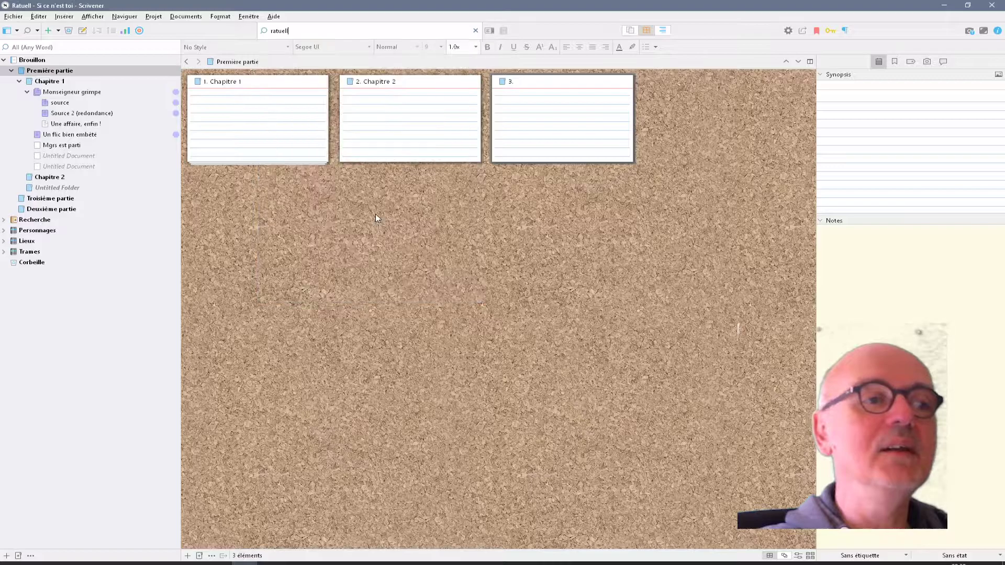
Step: Extend the "ratuell" search to the whole project and open the Ratuell 2 titres and Ratuell 3 : synopsis results
click(321, 39)
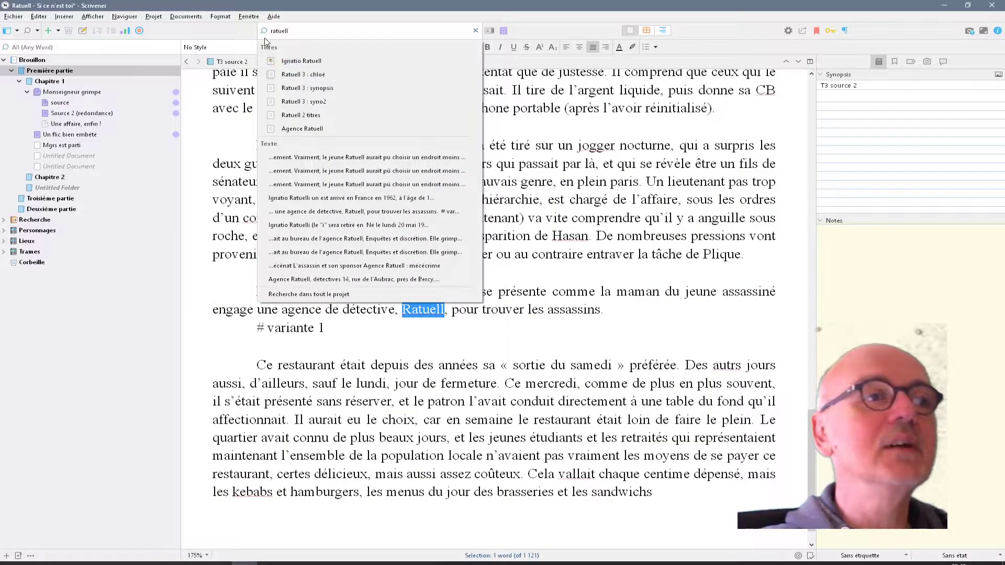
click(309, 294)
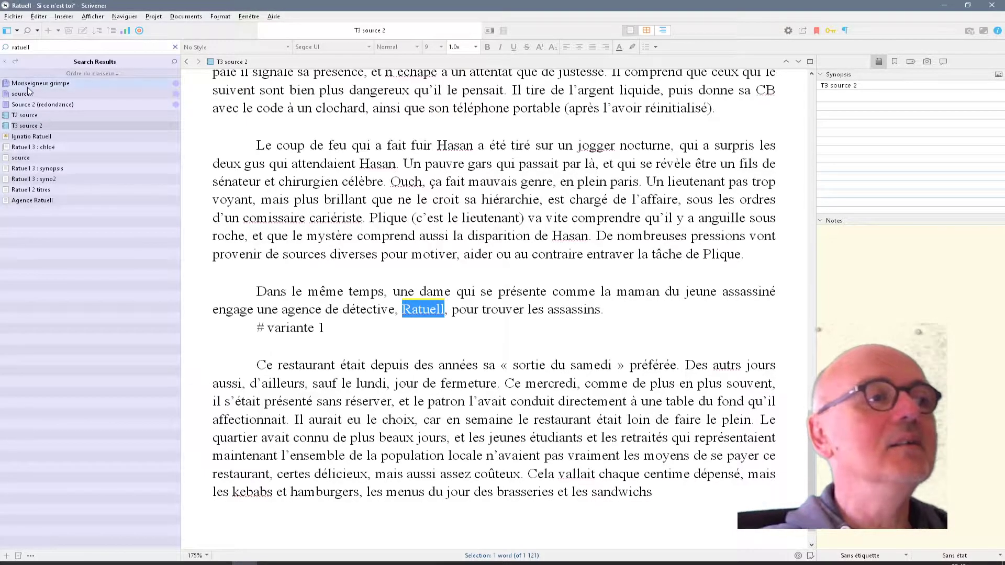
click(37, 168)
click(31, 189)
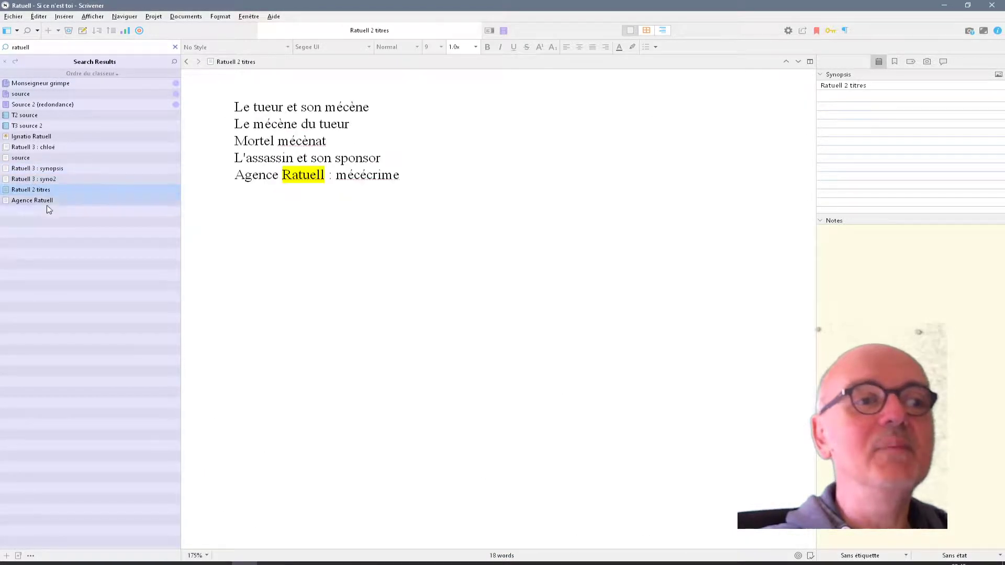
click(37, 158)
click(37, 168)
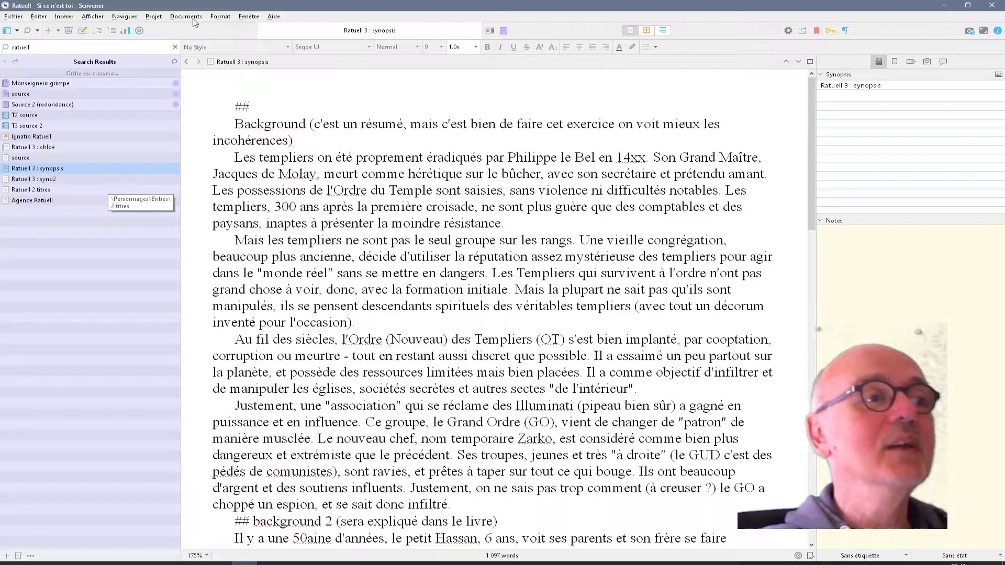
Step: Review the project statistics for the compile and the selected documents, along with their counting options, and close them
click(126, 30)
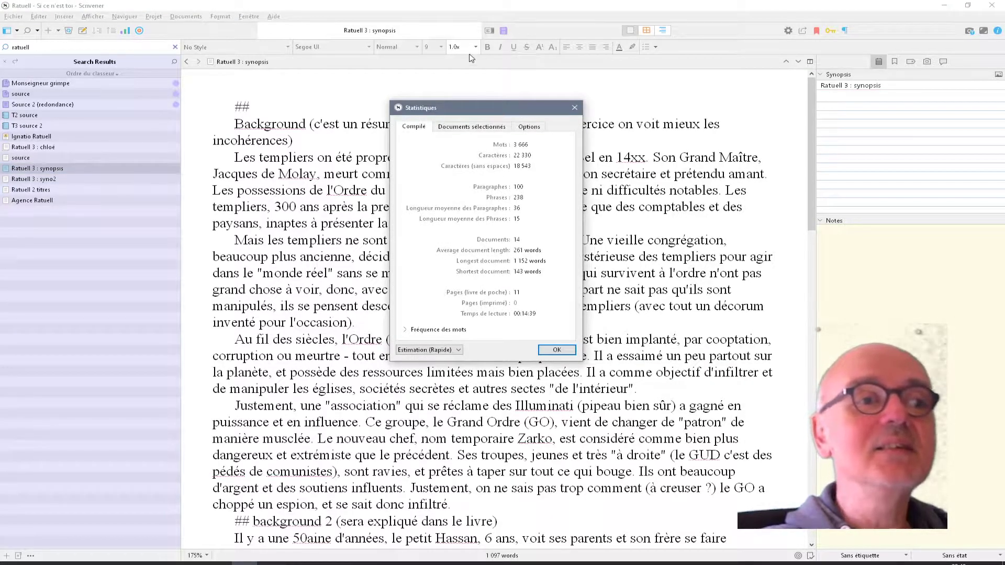
click(455, 127)
click(534, 127)
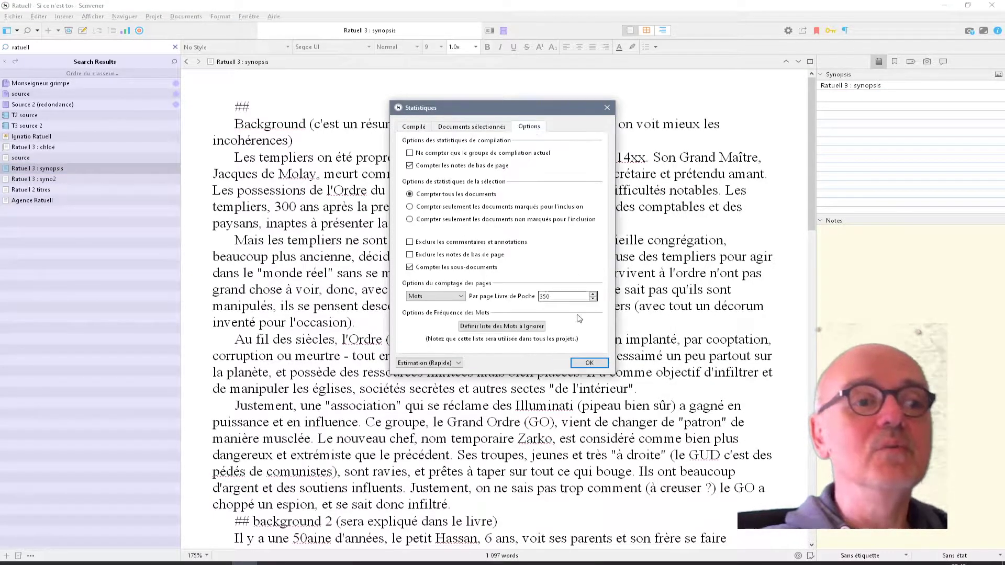
click(586, 363)
Step: Show the project targets window, move it aside, examine the draft and session word targets, and close it
click(139, 30)
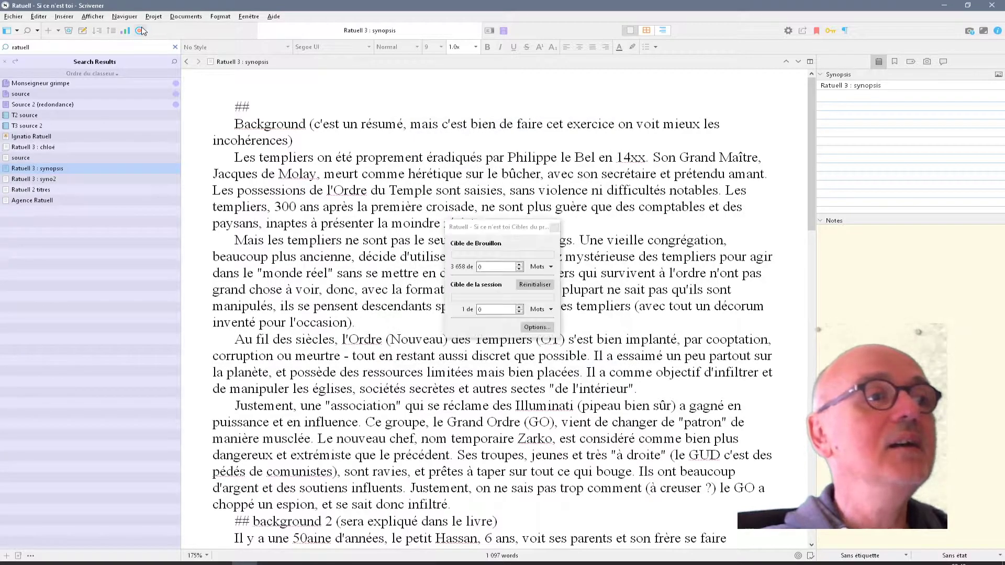
click(480, 228)
drag(479, 228, 569, 216)
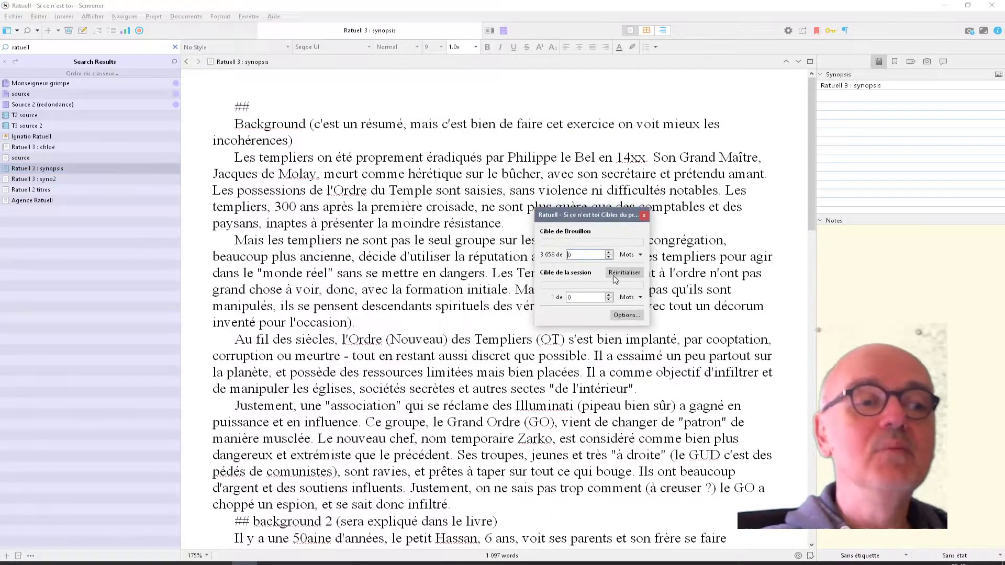
click(598, 255)
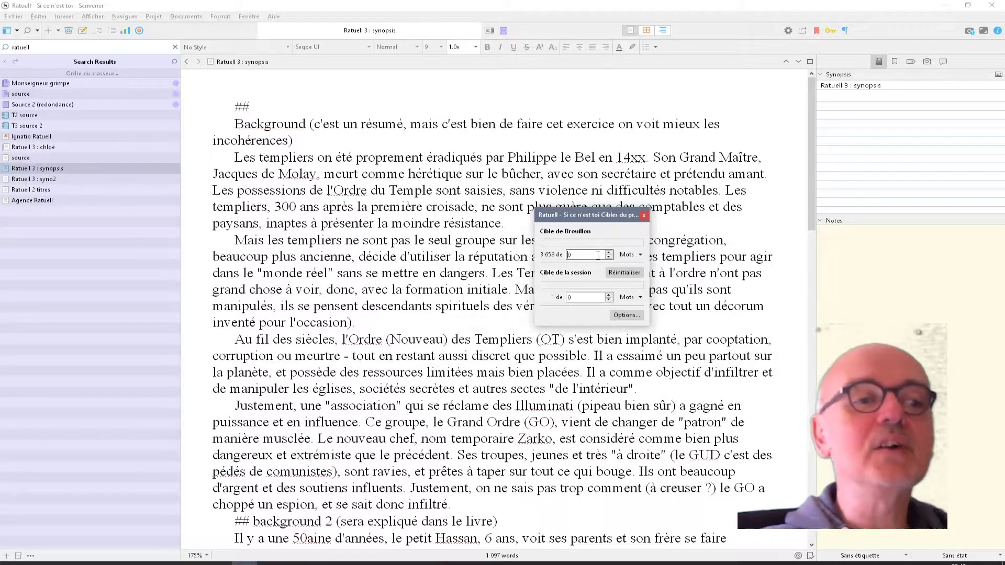
click(644, 215)
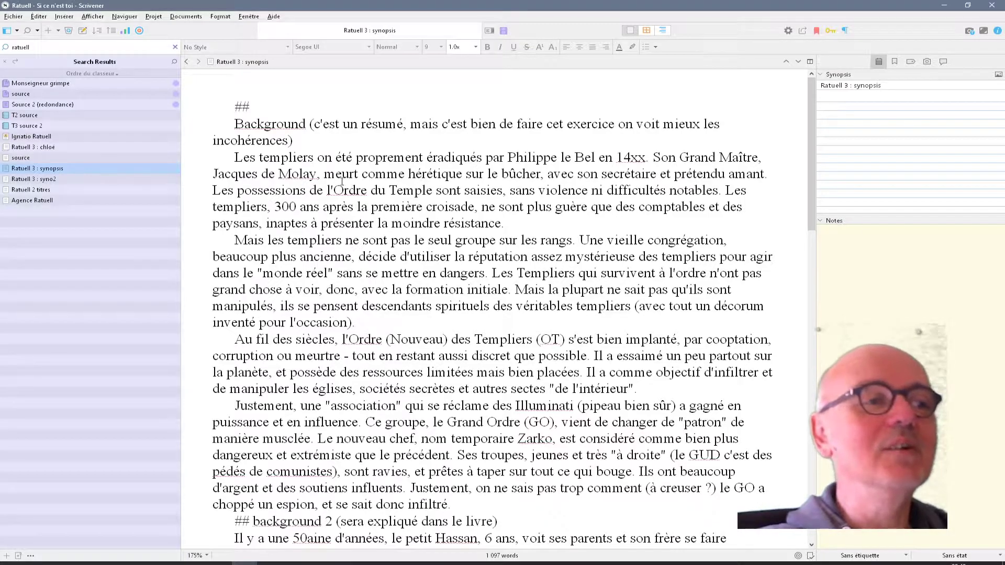
Step: Skim the Ratuell 3 : synopsis text and place the cursor in the "grand chose à voir, donc" line
click(249, 105)
click(345, 124)
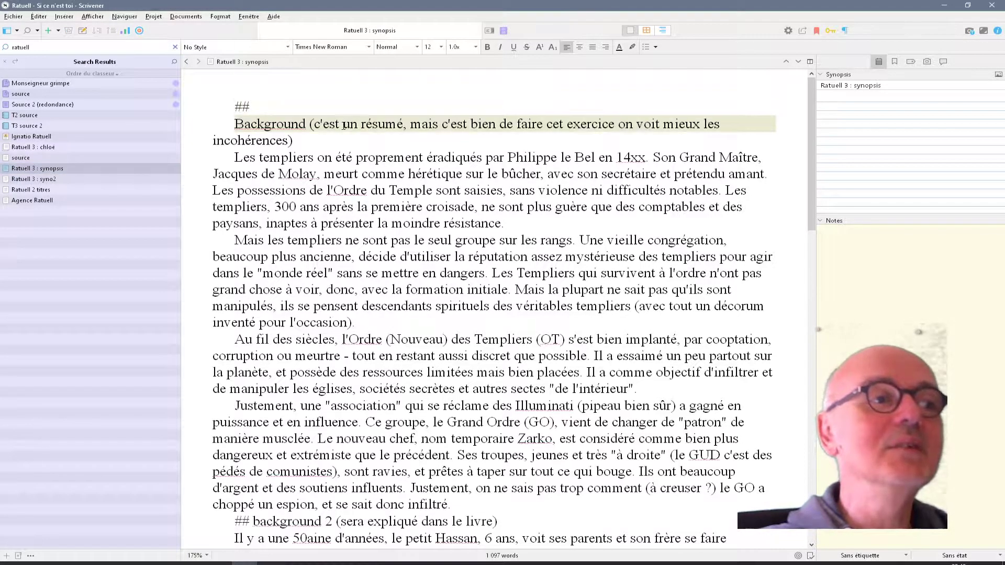
click(303, 206)
click(341, 290)
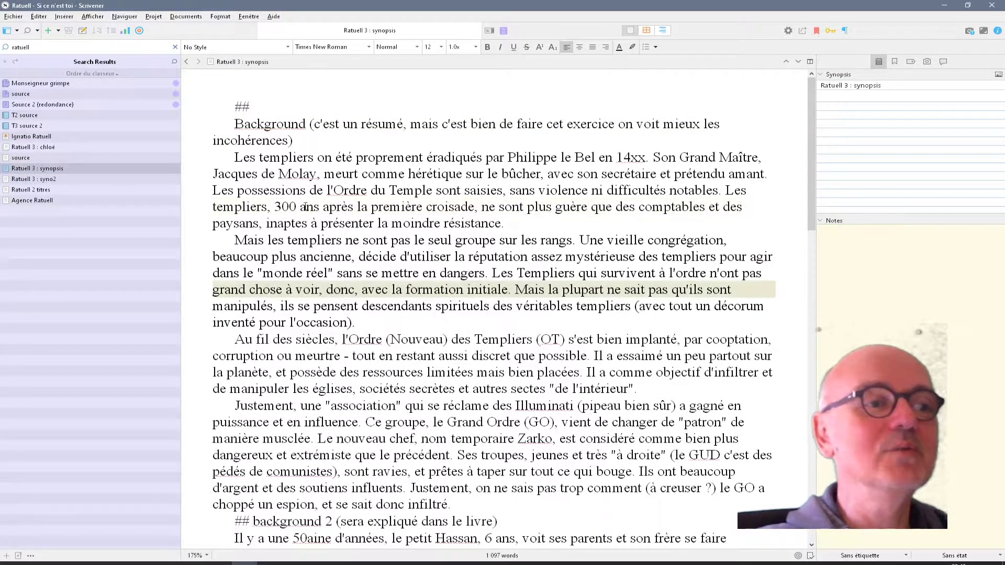
scroll(323, 250, down, 10)
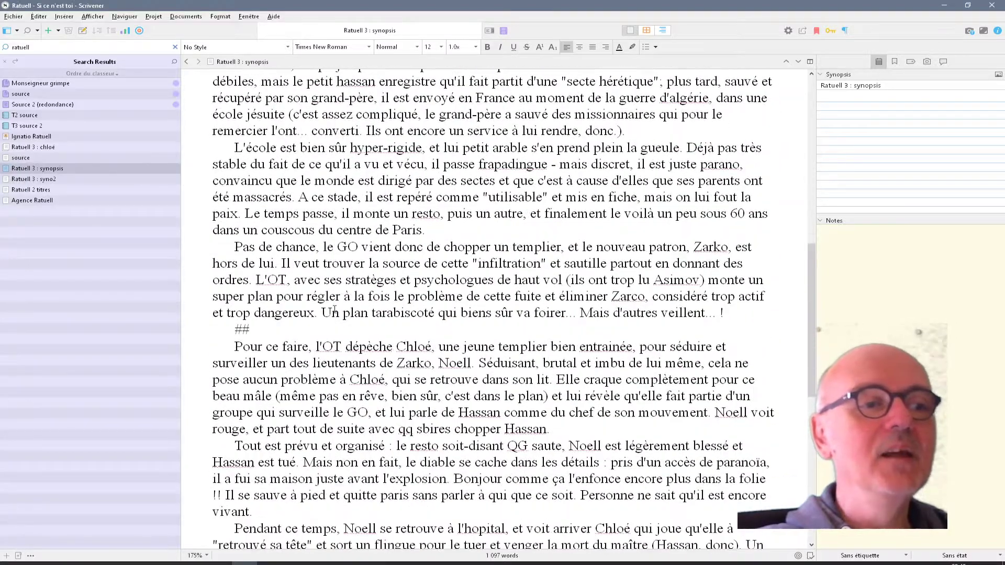
scroll(335, 311, down, 2)
scroll(529, 191, up, 3)
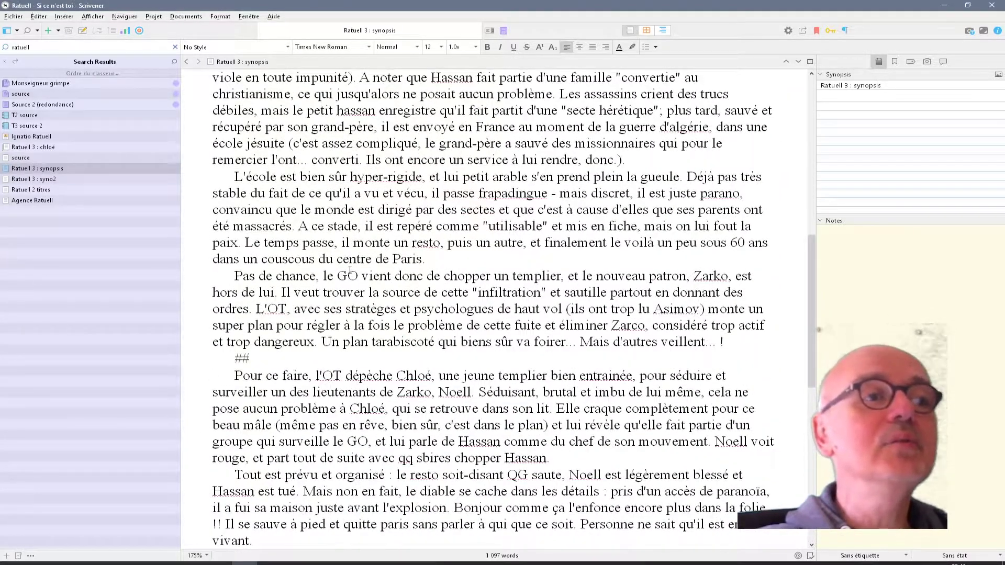
scroll(338, 263, up, 13)
click(341, 290)
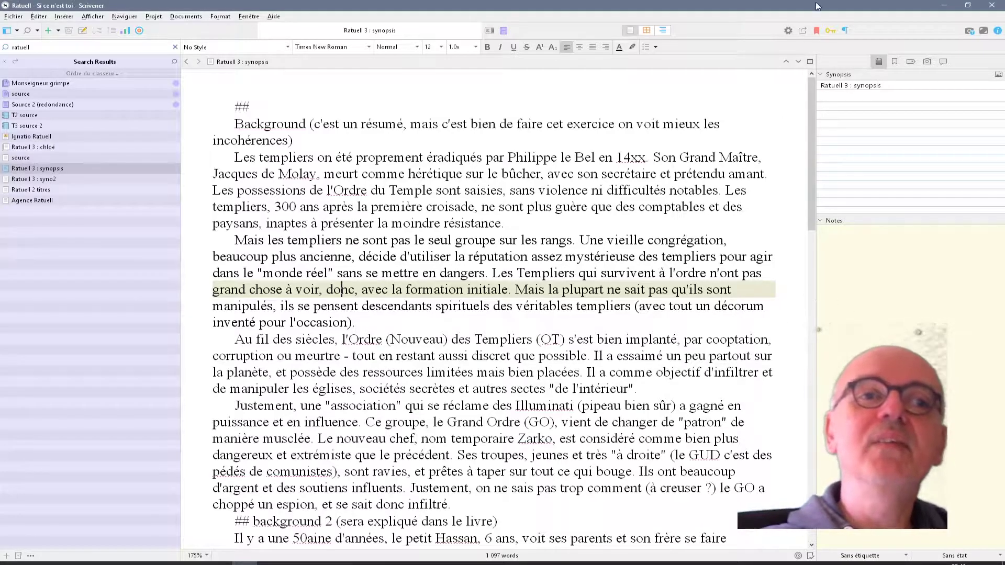
Step: Examine the compile settings for the ePub 3 Ebook output with the PERSO format, and close them without compiling
click(804, 30)
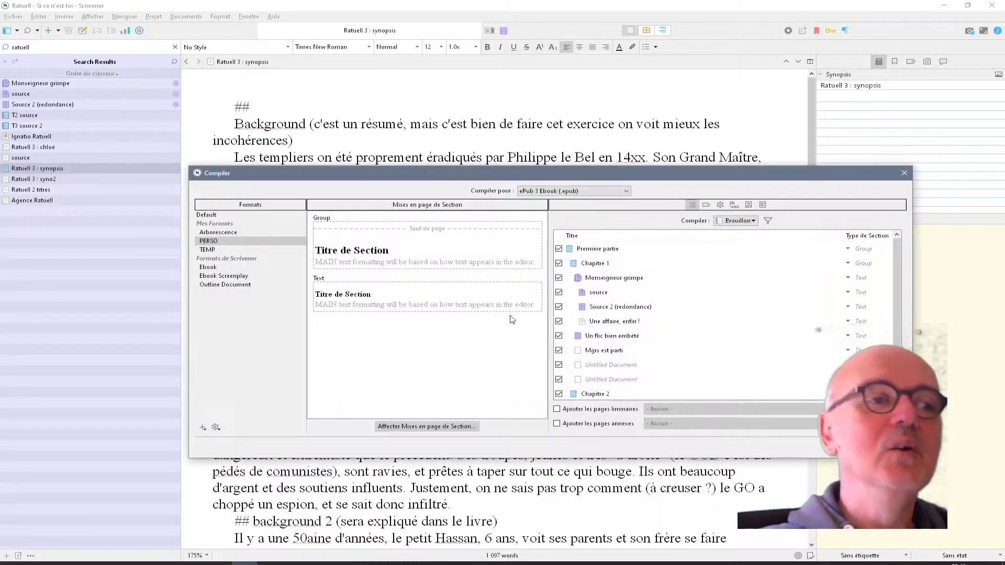
drag(716, 178, 704, 133)
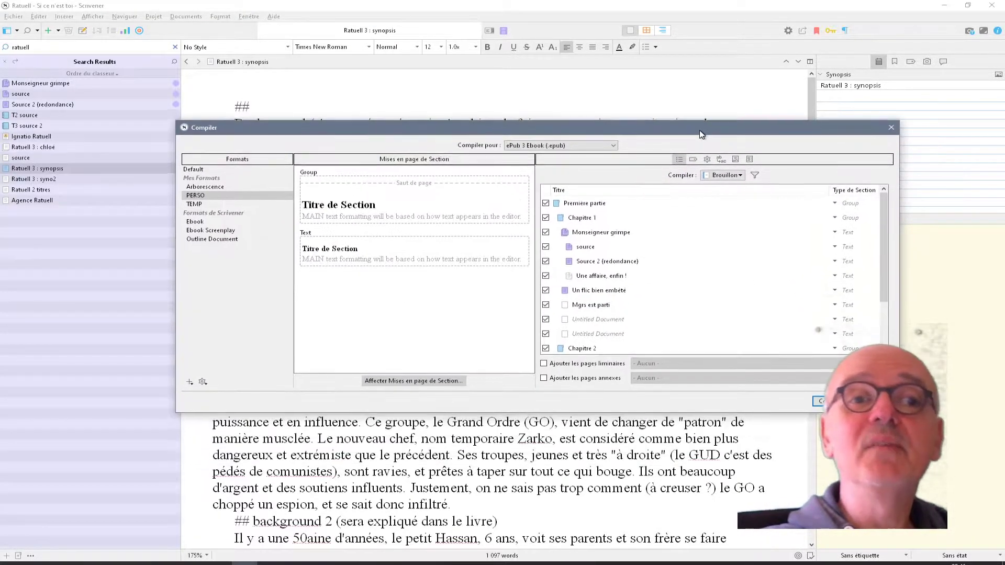
click(892, 127)
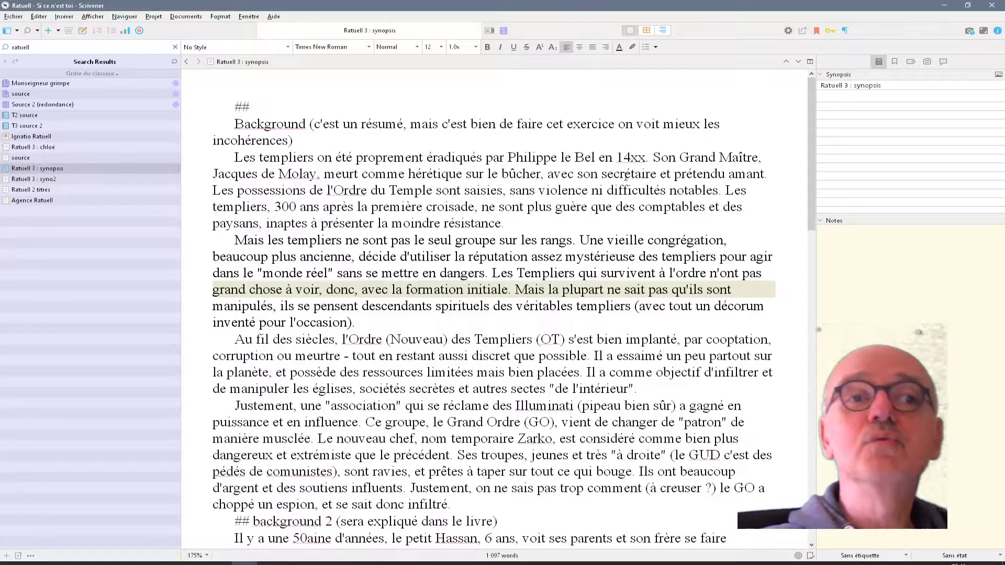
Step: Show and hide the project keywords, and view the available paragraph and character styles without applying one
click(829, 31)
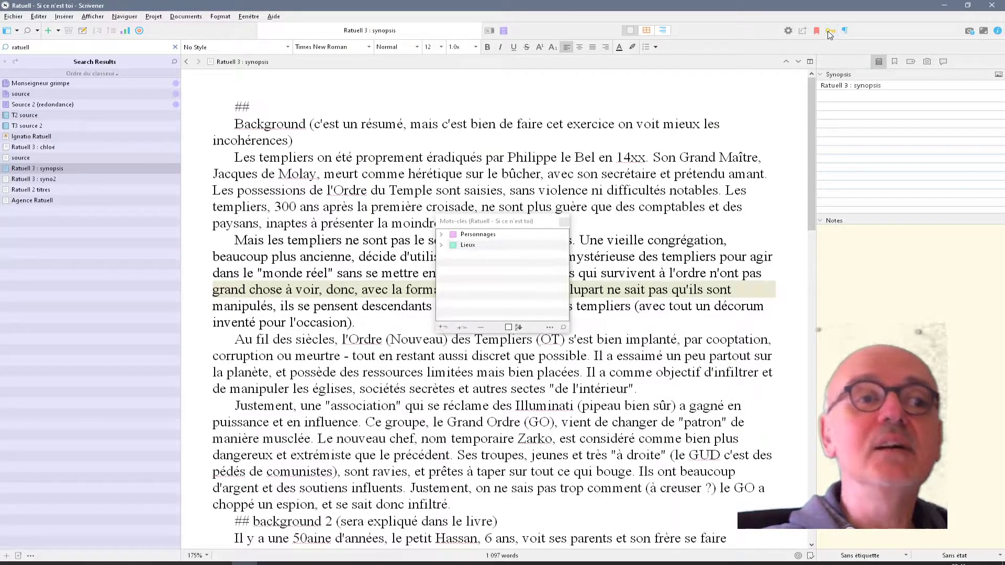
click(830, 31)
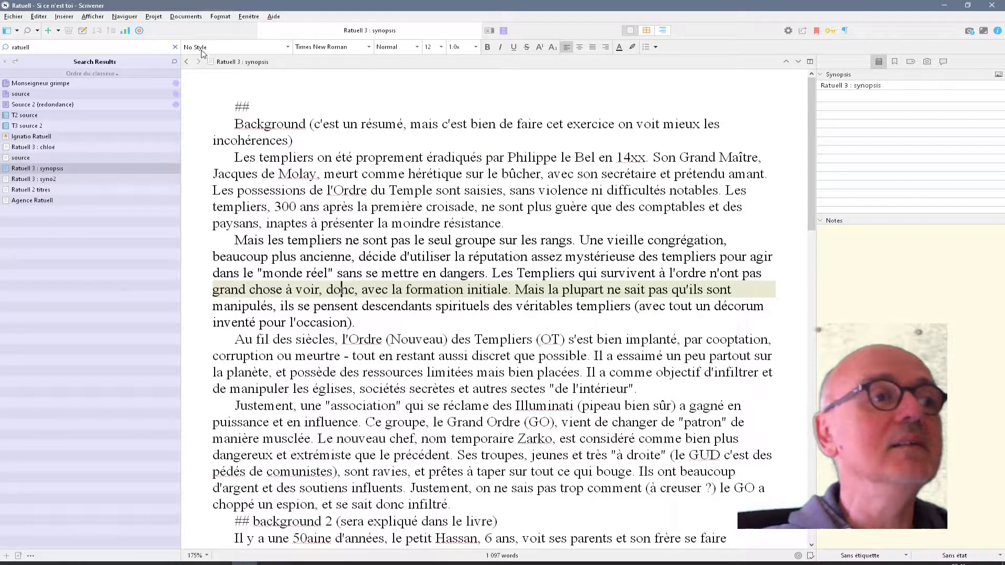
click(219, 47)
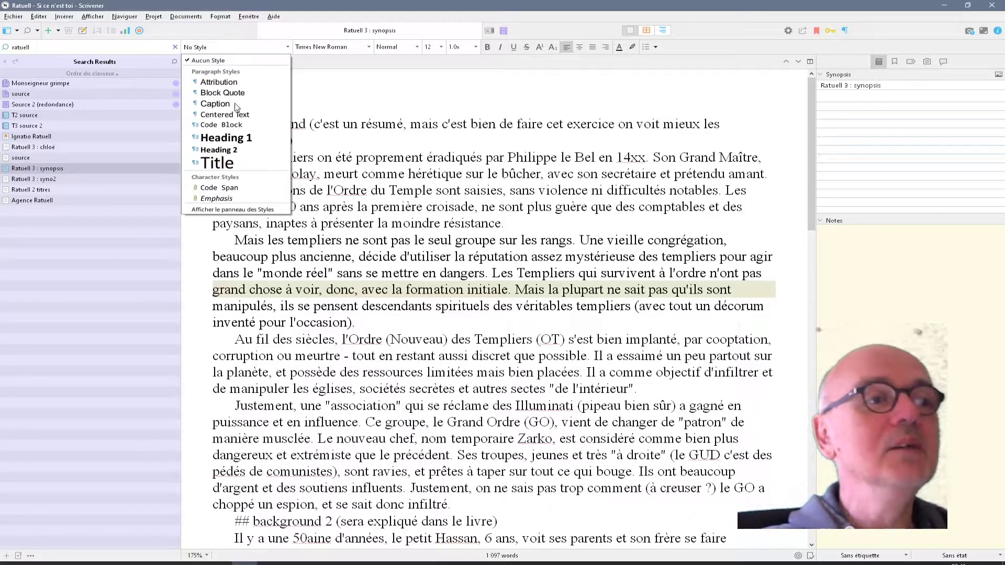
click(474, 204)
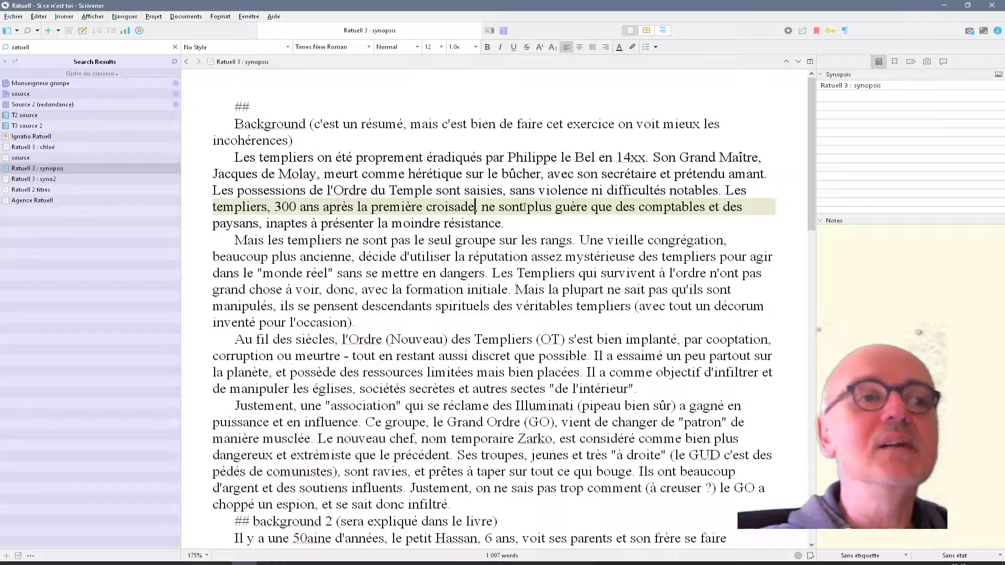
Step: View the available help resources and the project settings' section types, leaving the settings without changes
click(270, 19)
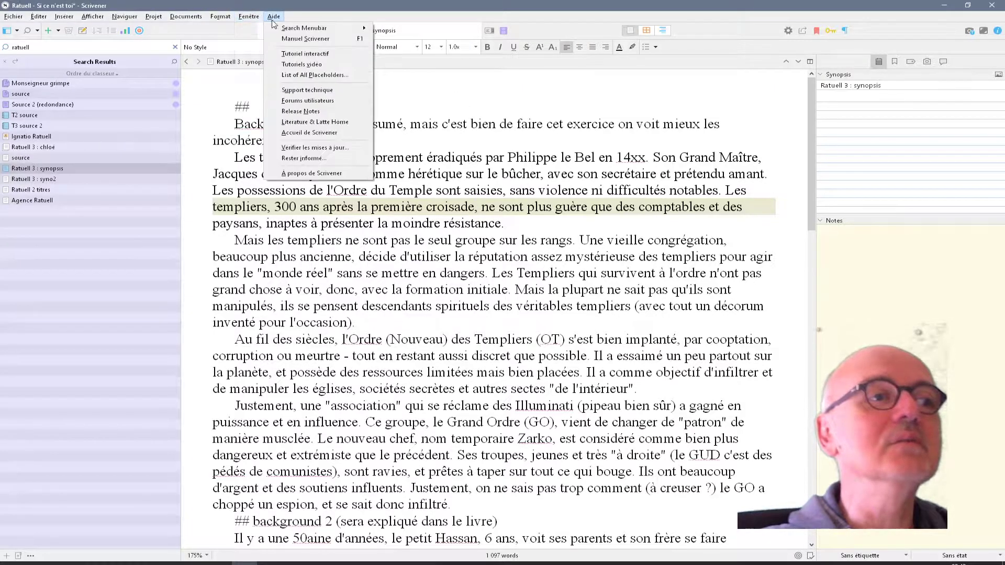
click(480, 173)
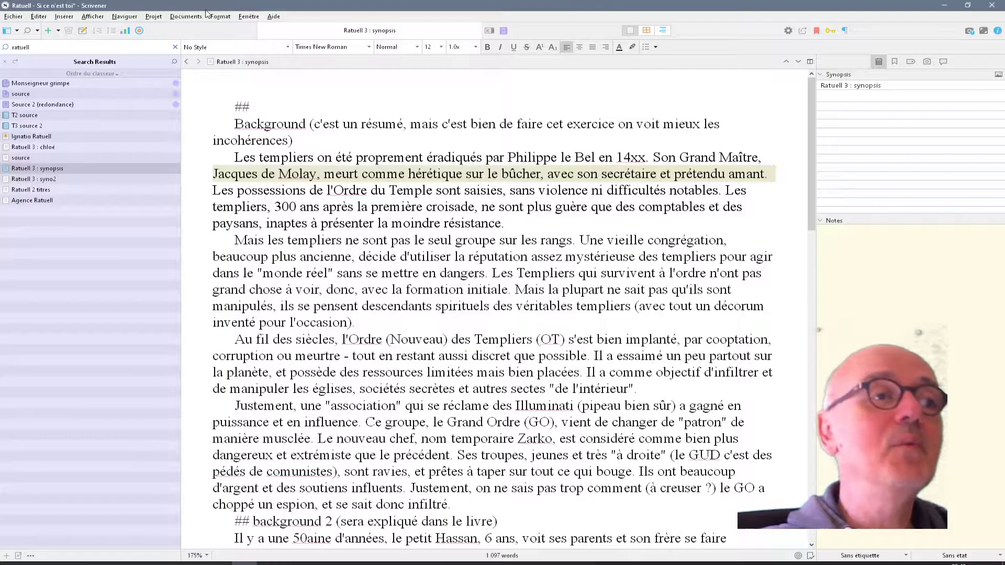
click(788, 30)
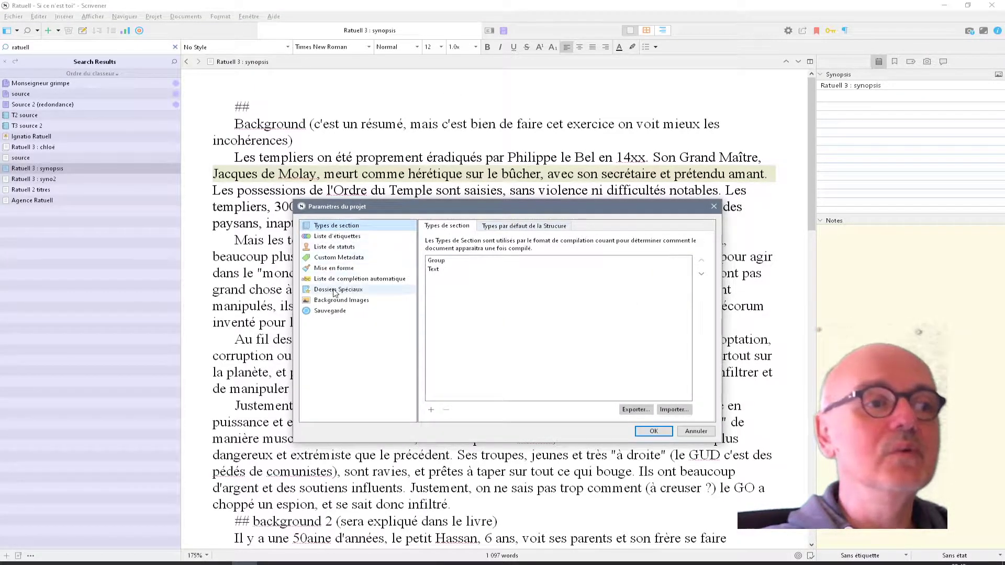
click(696, 431)
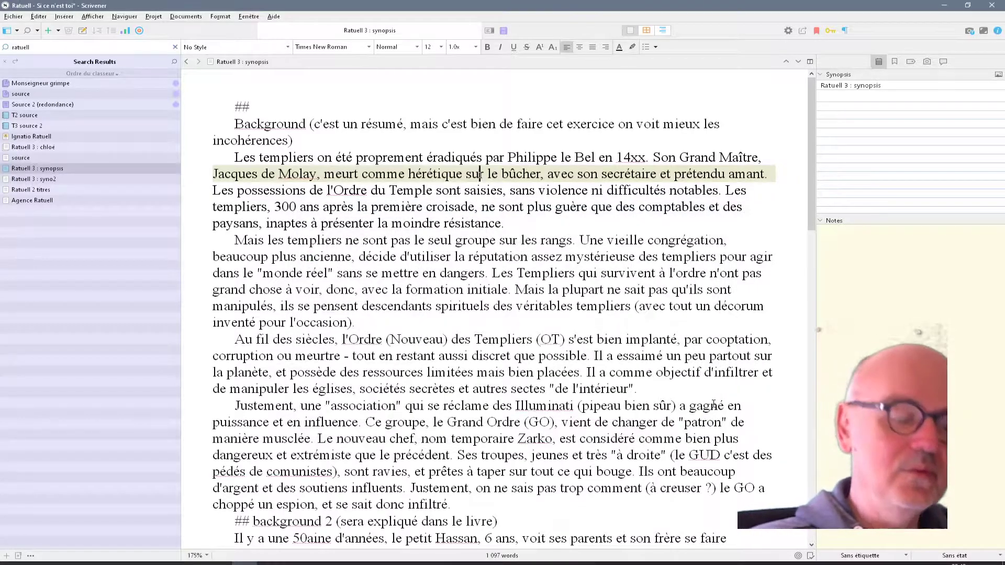
Step: Browse the keyboard shortcuts in the program options and select the "Afficher le tableau d'affichage" command
key(F12)
click(623, 279)
scroll(543, 396, down, 10)
scroll(544, 398, down, 10)
scroll(575, 402, down, 5)
drag(470, 252, 409, 127)
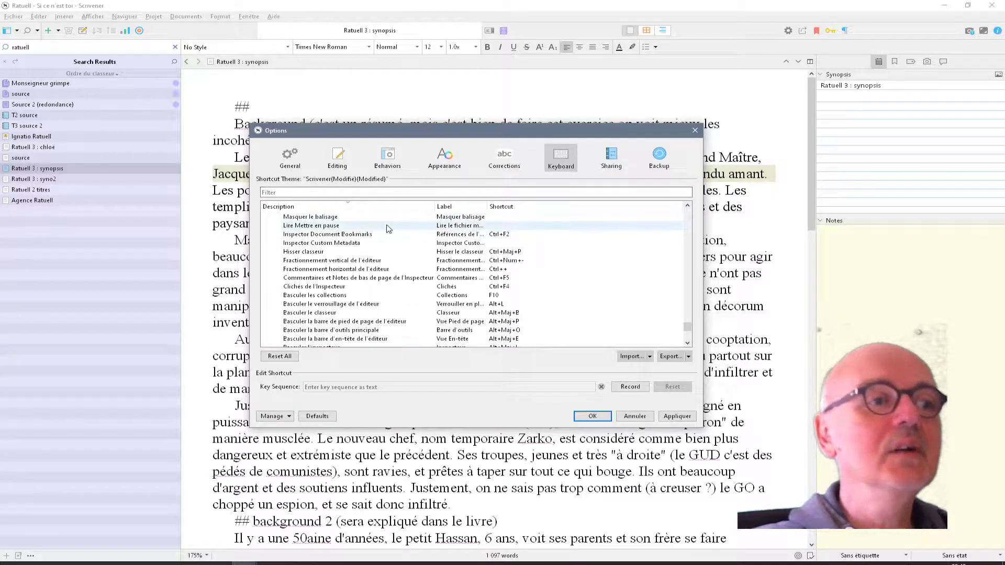
scroll(392, 251, up, 6)
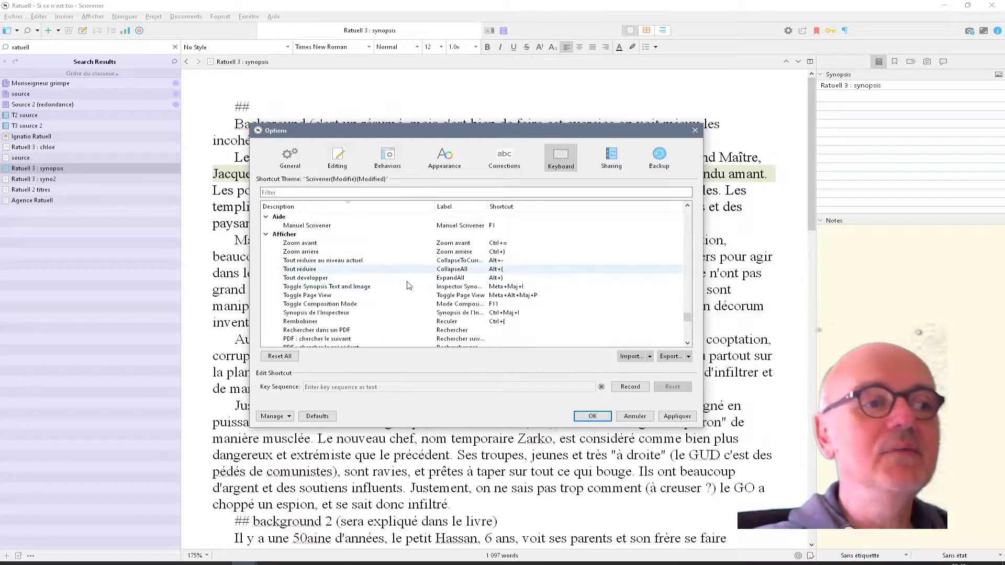
scroll(401, 278, down, 6)
click(450, 269)
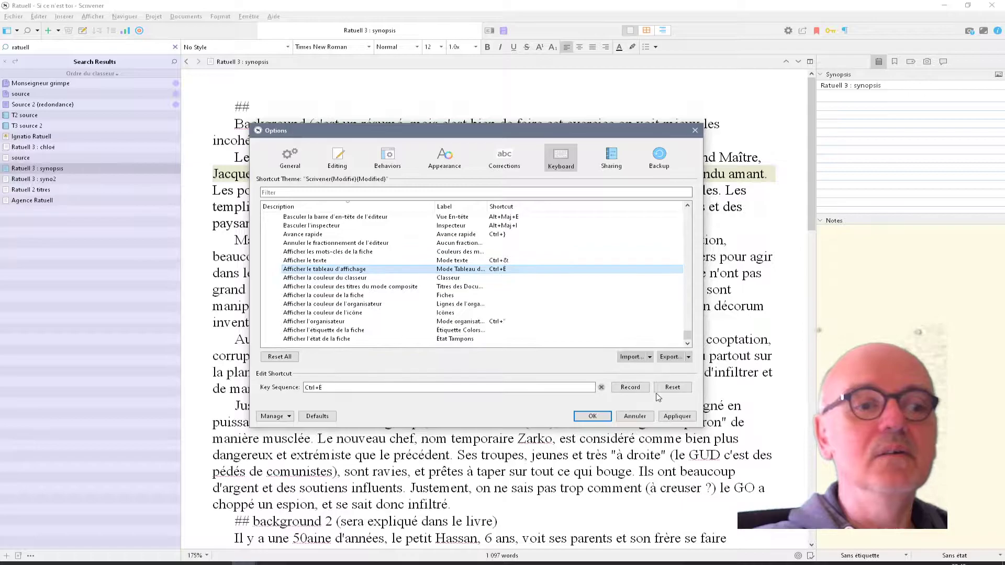
Step: Close the options without changing a shortcut, and dismiss the search results to return to the binder
drag(554, 134, 562, 88)
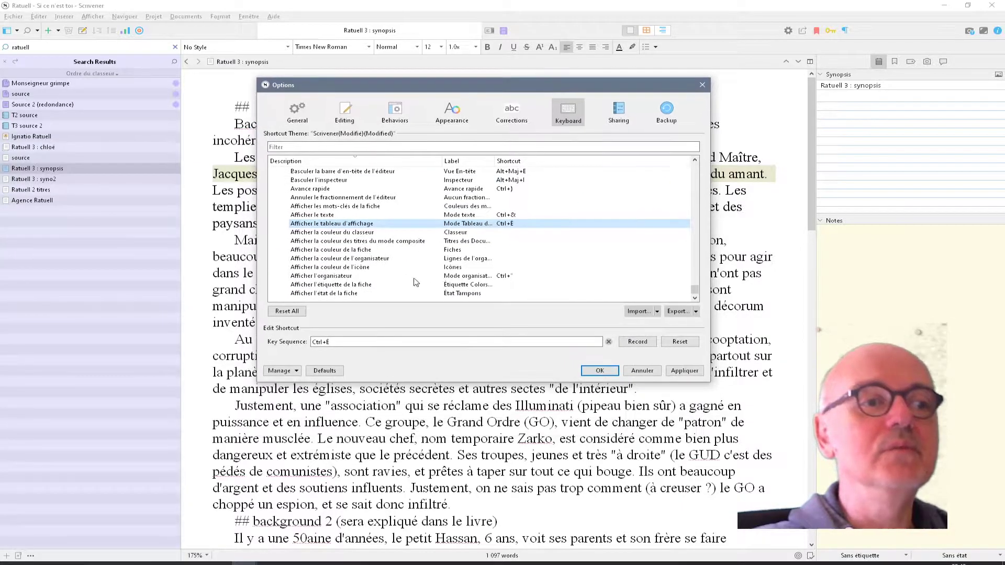
click(702, 85)
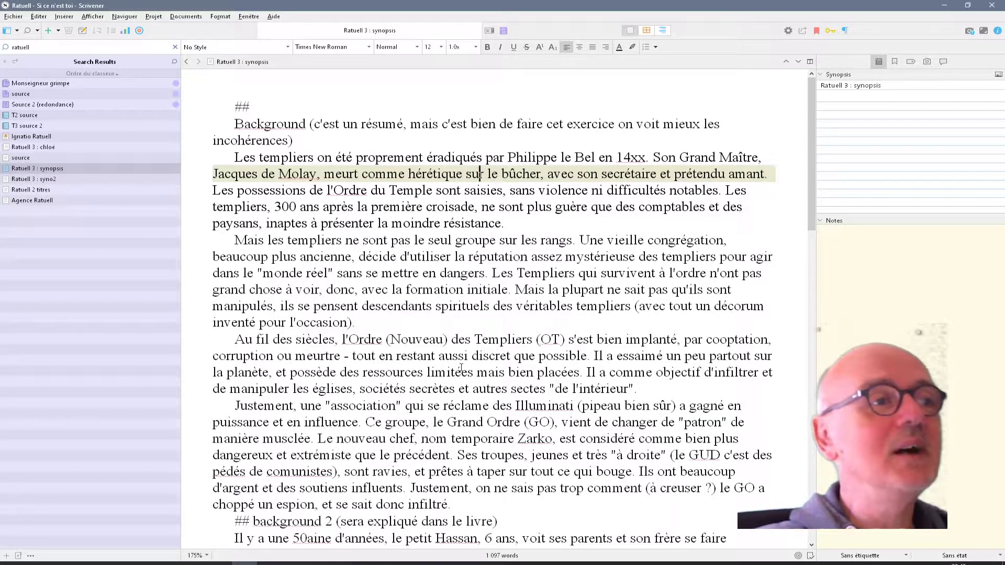
click(5, 61)
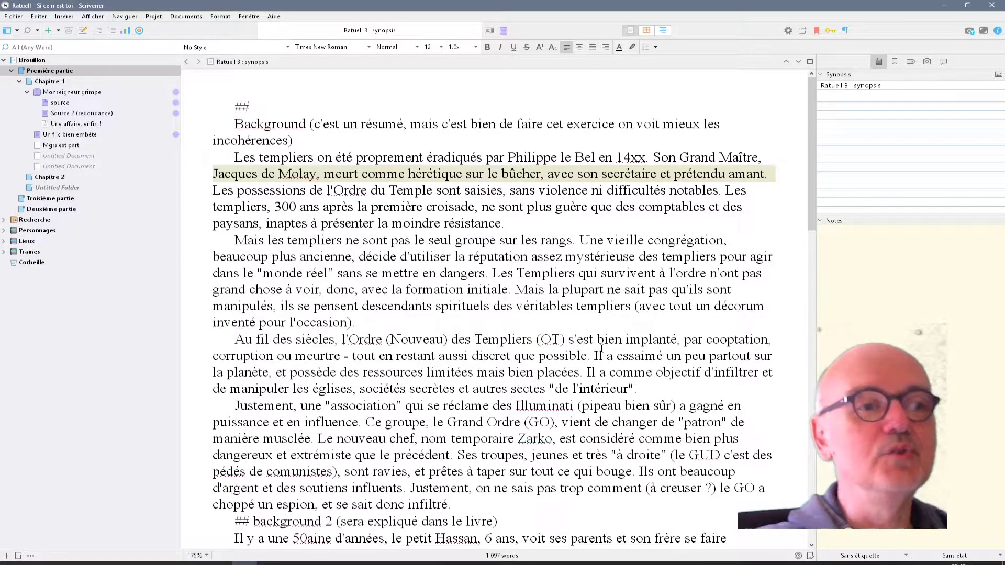